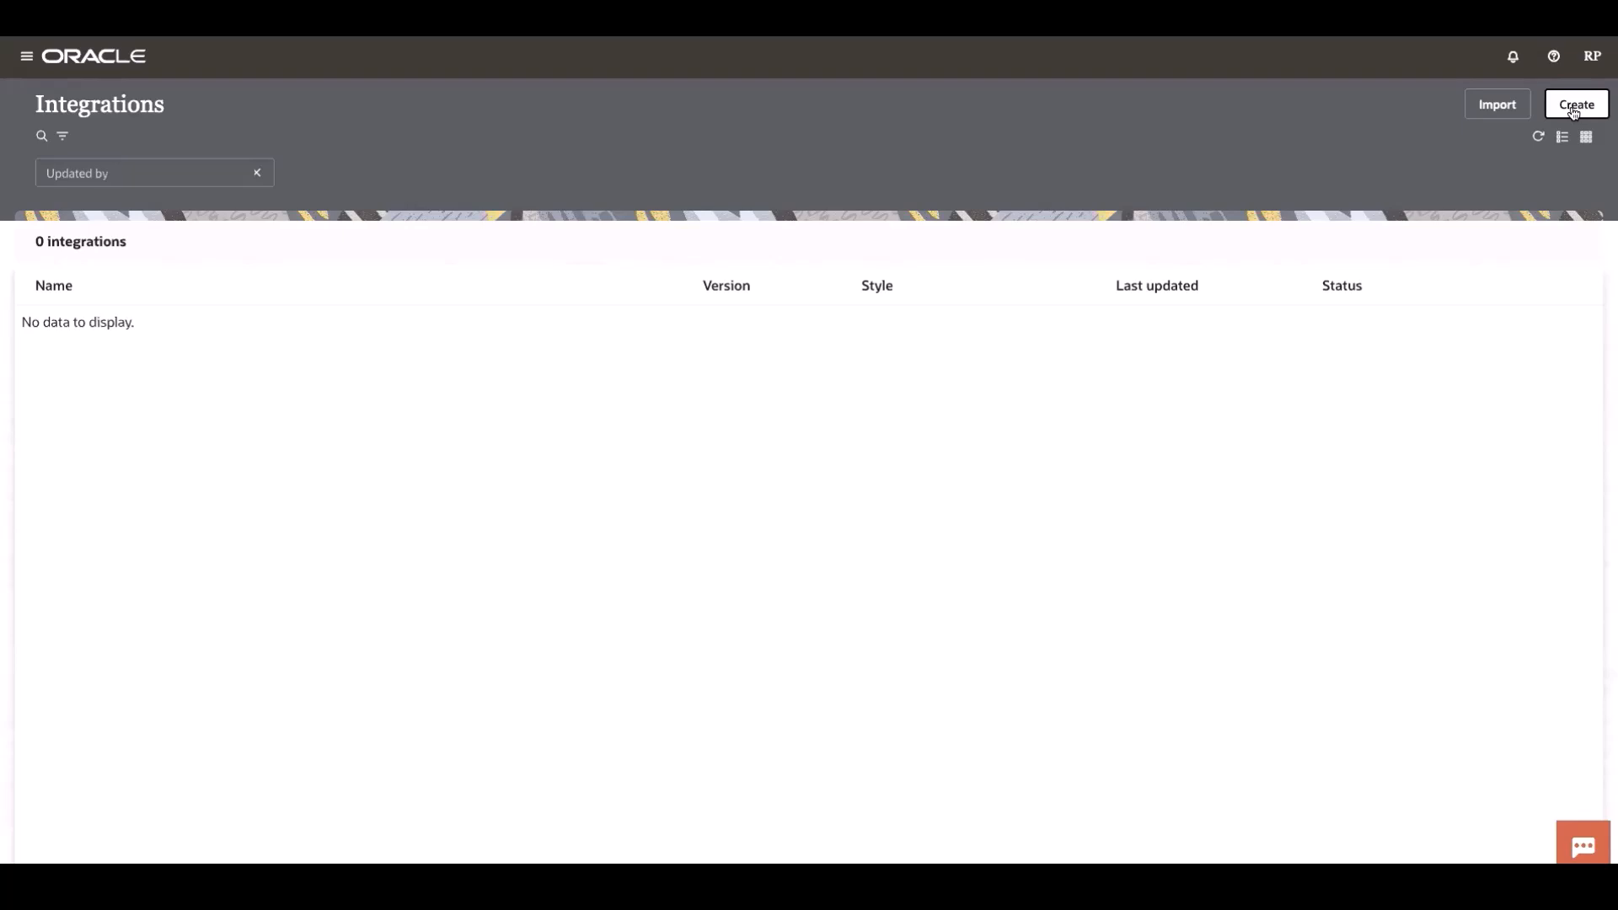
{"action": "mouse_move", "coordinate": [612, 567]}
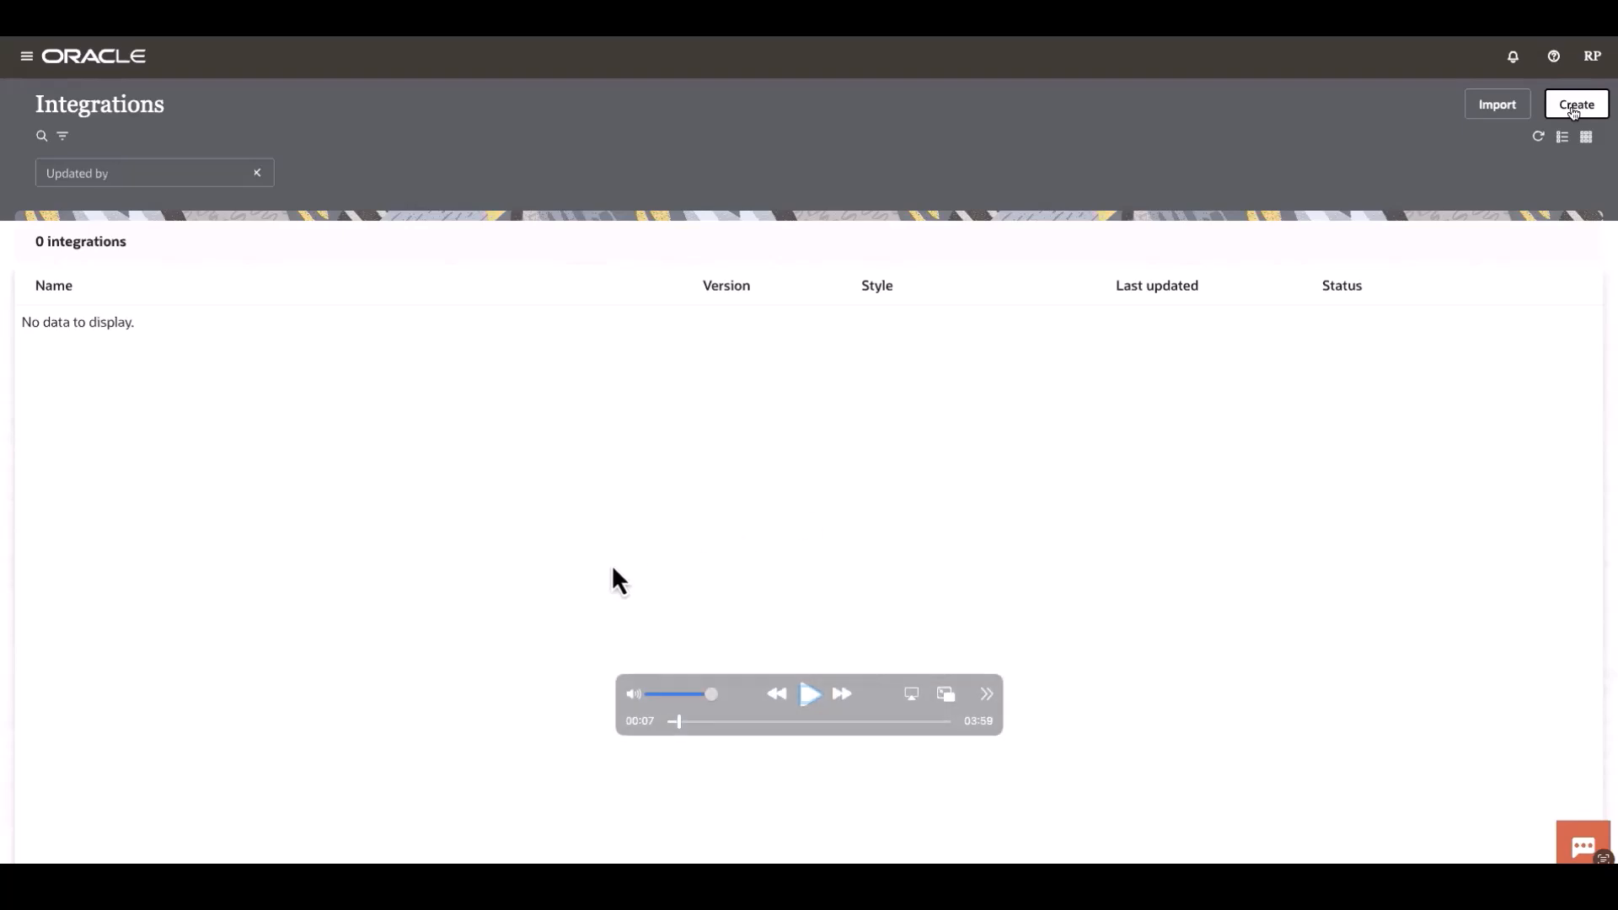
{"action": "left_click", "coordinate": [809, 695]}
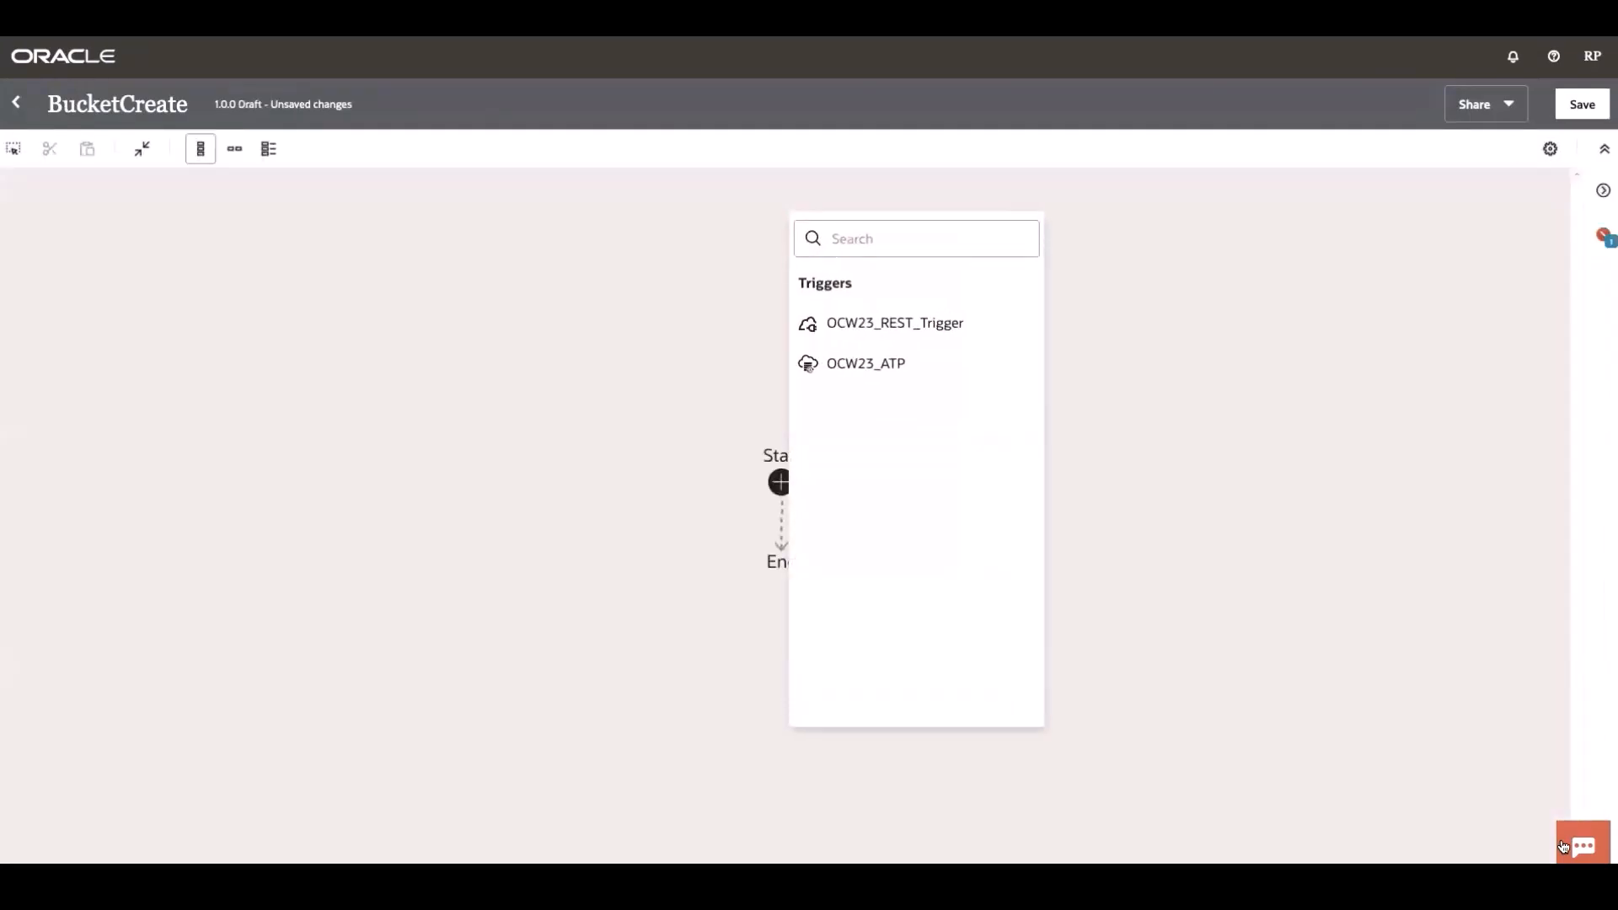
Step: Add OCW23_REST_Trigger as the integration's trigger and name its endpoint BucketCreate
{"action": "left_click", "coordinate": [901, 322]}
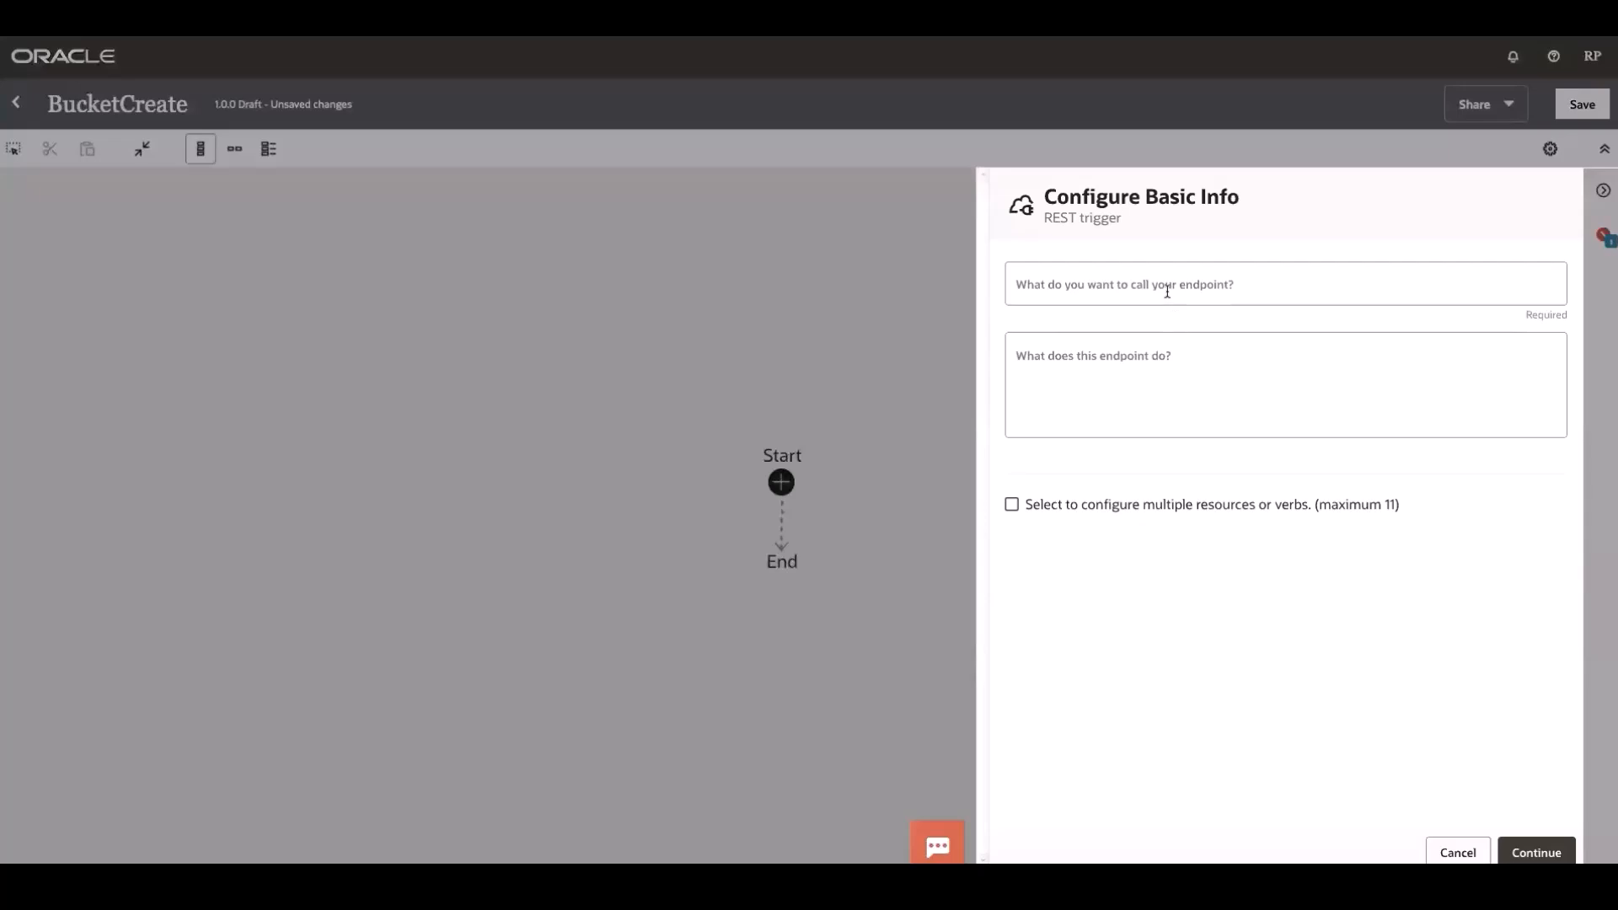
{"action": "left_click", "coordinate": [1167, 292]}
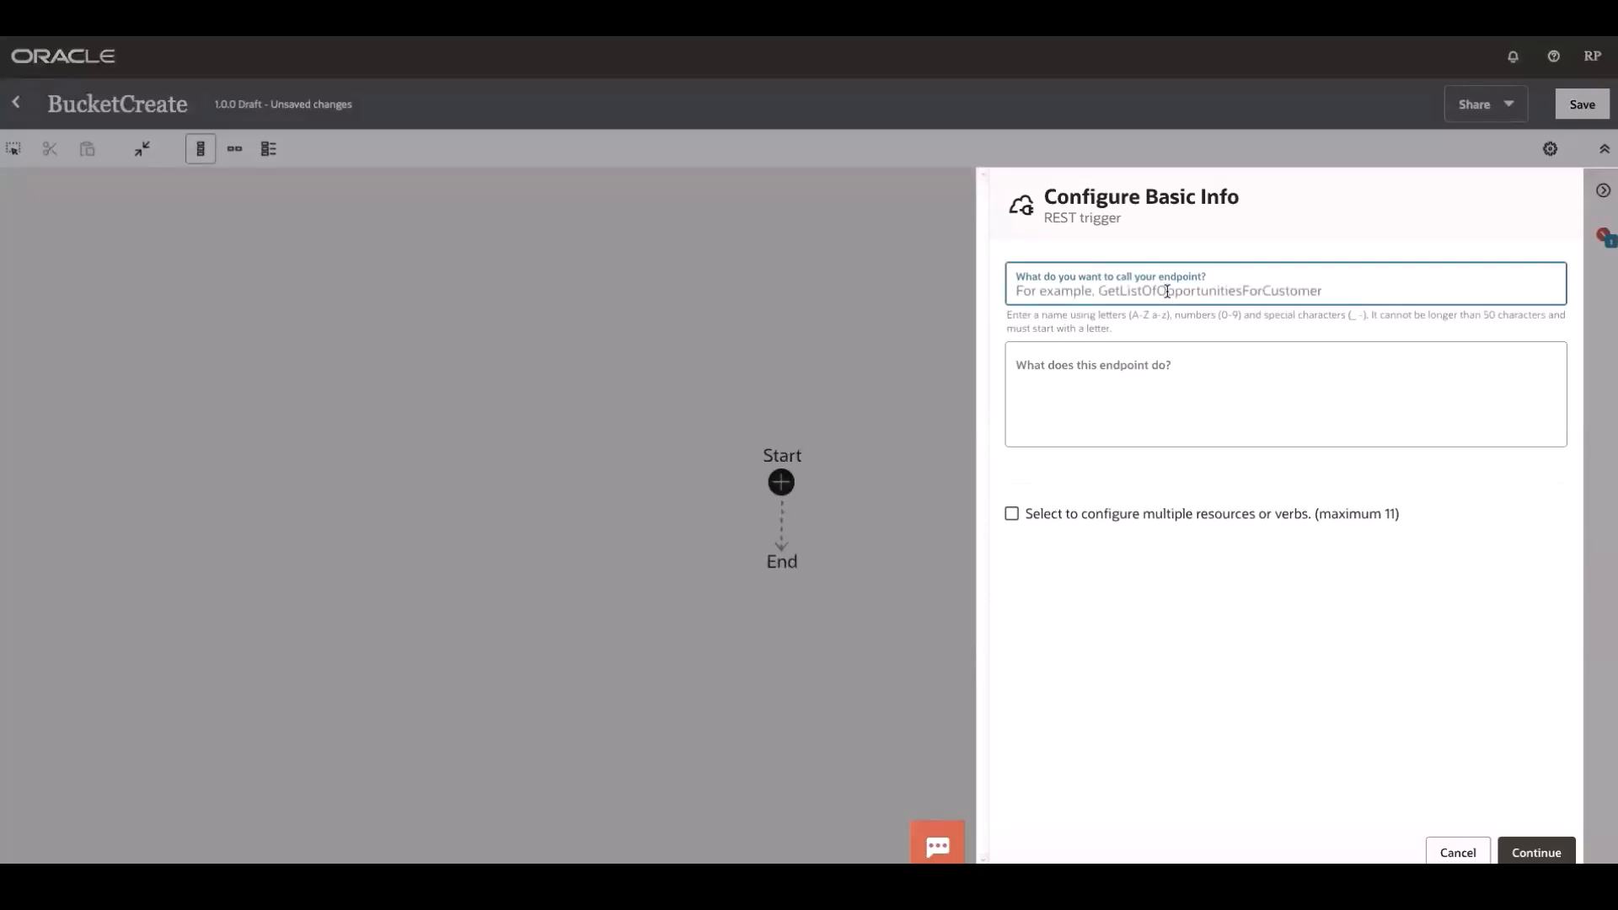
{"action": "type", "text": "b"}
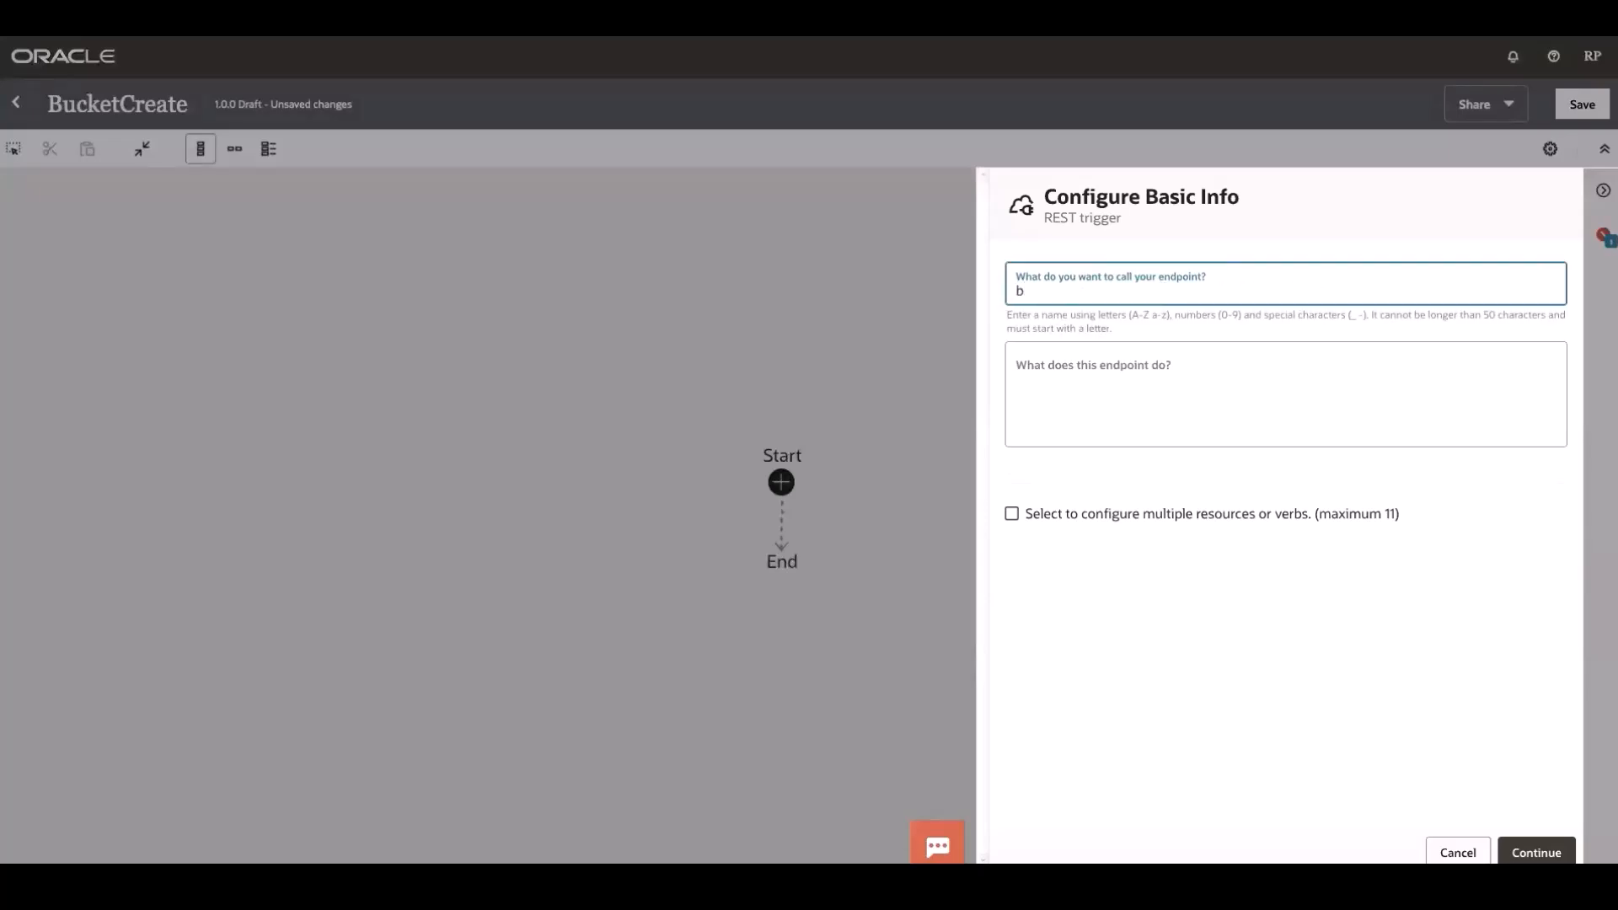
{"action": "key", "text": "BackSpace"}
{"action": "type", "text": "B"}
{"action": "left_click", "coordinate": [1530, 849]}
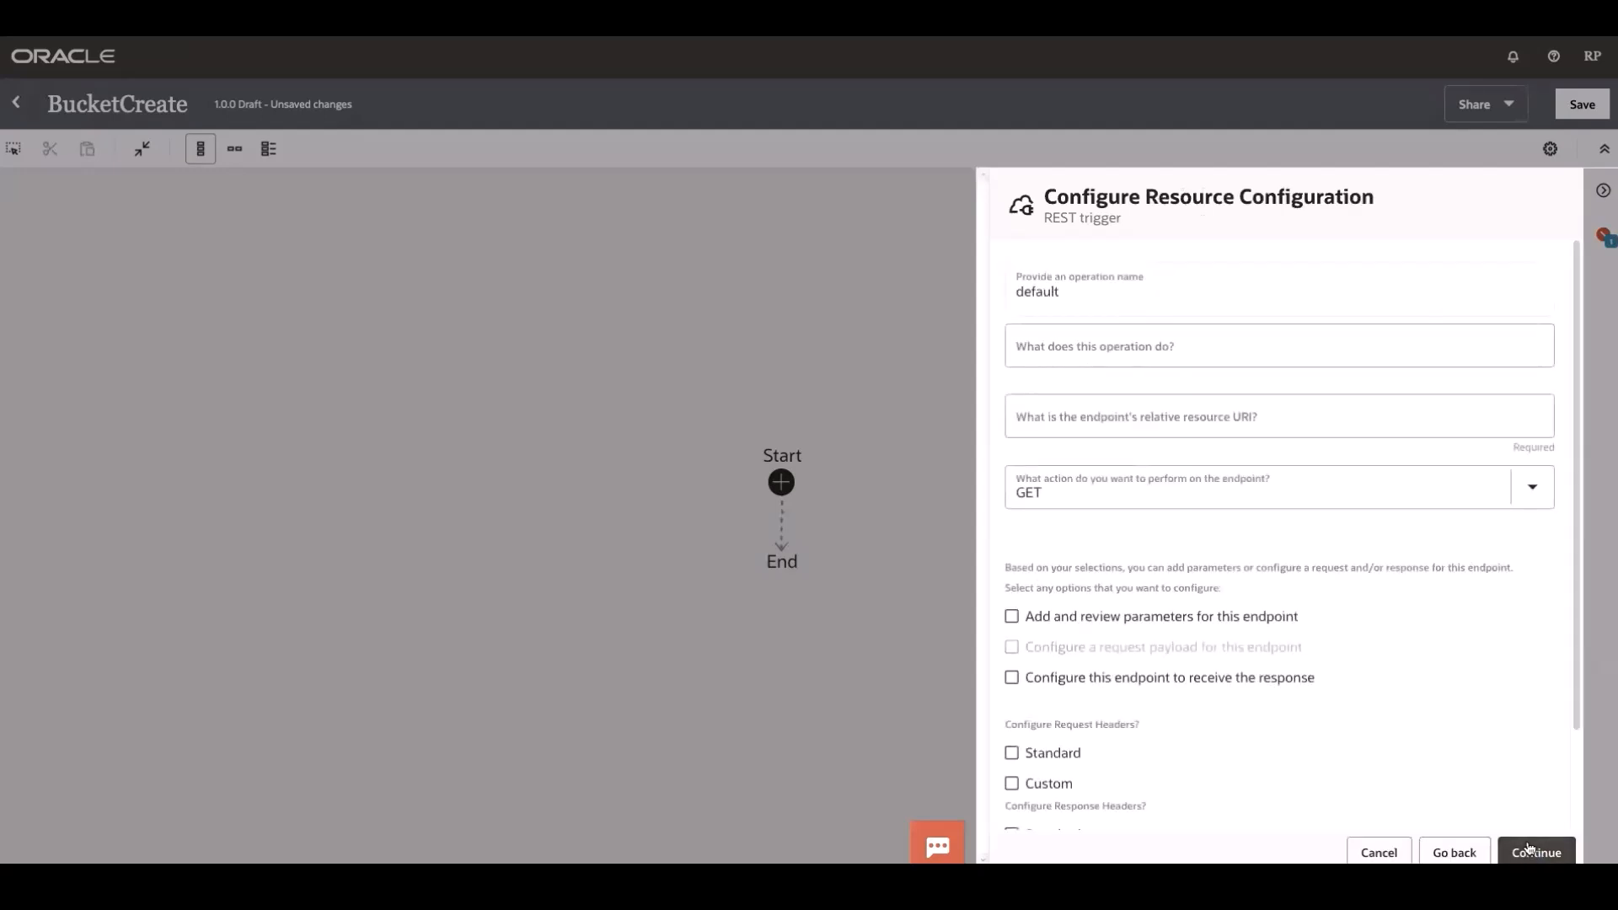
Step: Configure the trigger's resource with the relative URI /bucketcreate, the POST action, and the option to add and review parameters
{"action": "left_click", "coordinate": [1201, 425]}
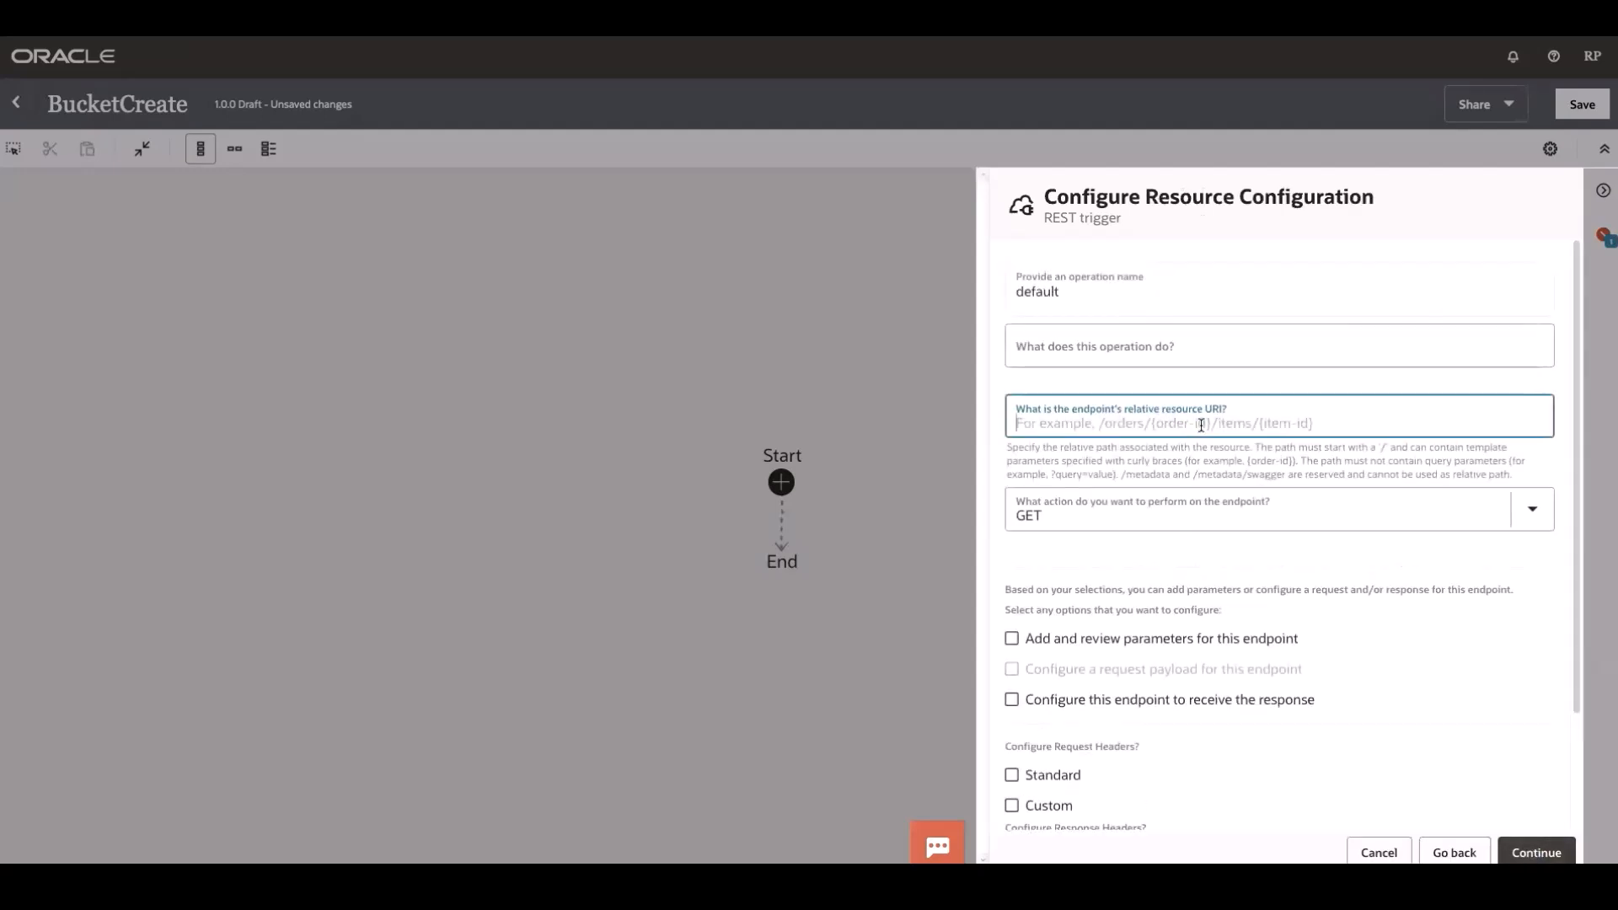
{"action": "type", "text": "/bucketcreate"}
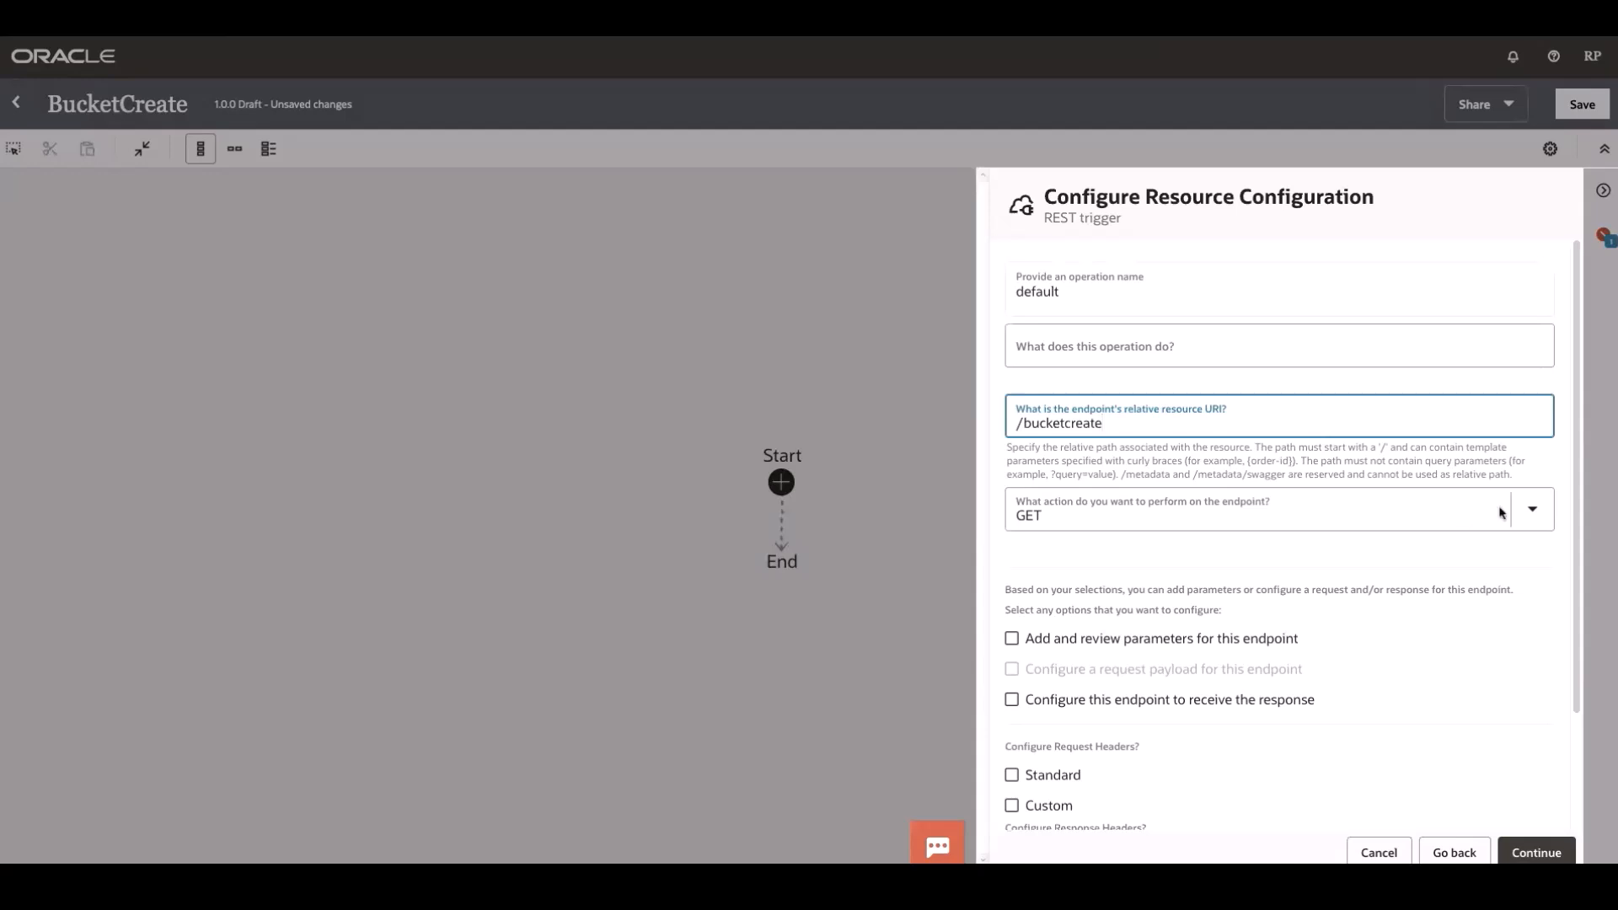
{"action": "left_click", "coordinate": [1449, 516]}
{"action": "left_click", "coordinate": [1578, 502]}
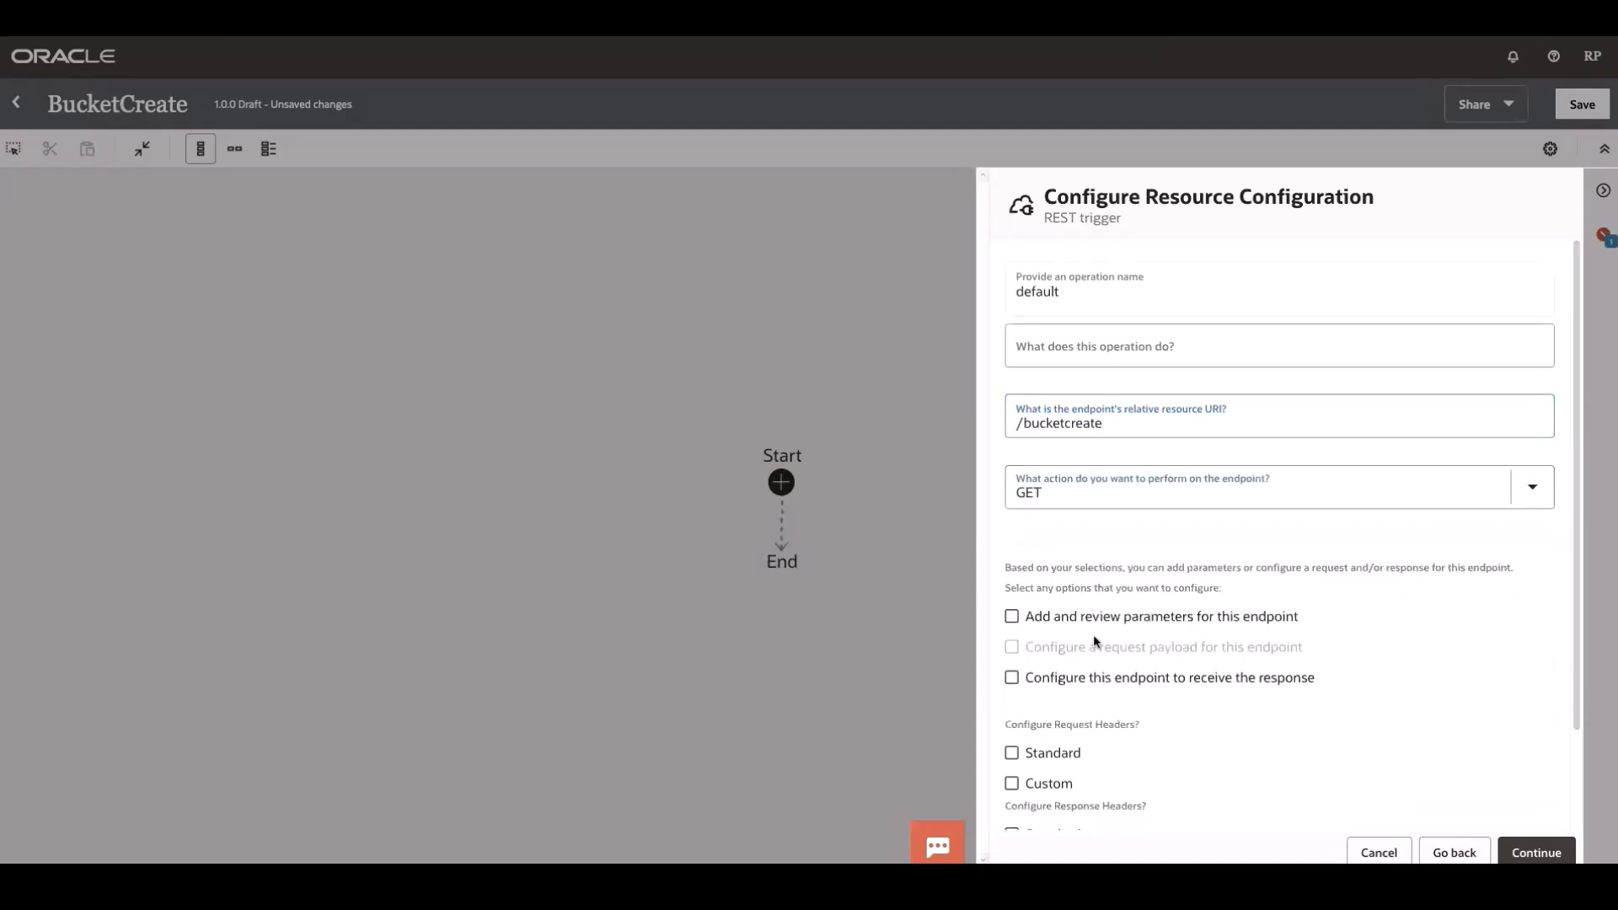
{"action": "left_click", "coordinate": [1535, 483]}
{"action": "left_click", "coordinate": [1051, 624]}
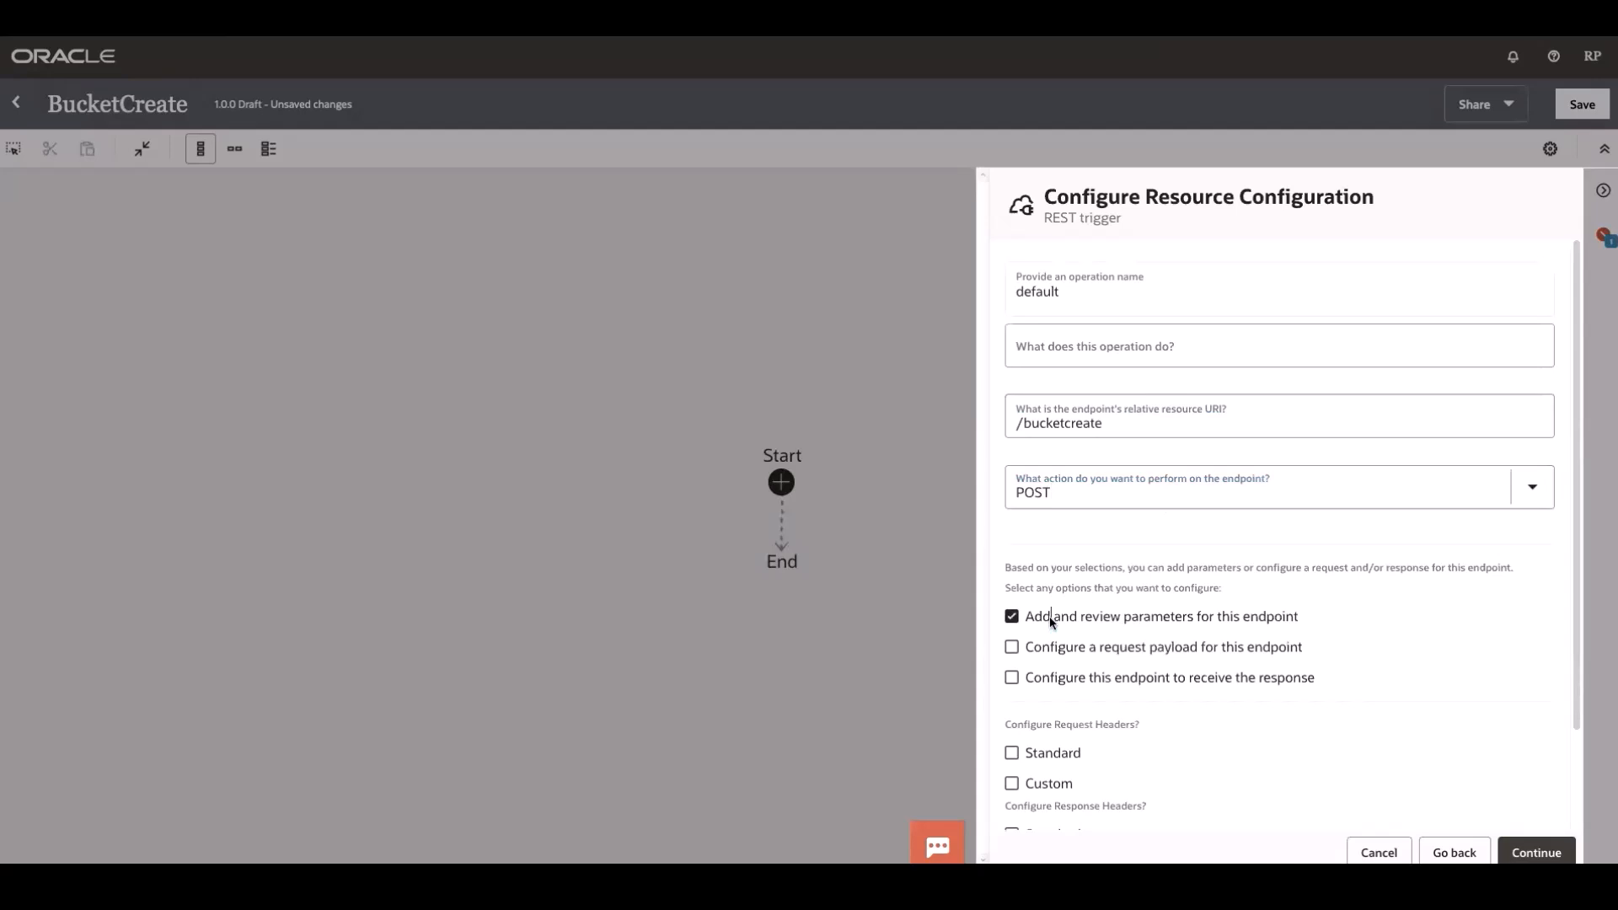
{"action": "left_click", "coordinate": [1535, 854]}
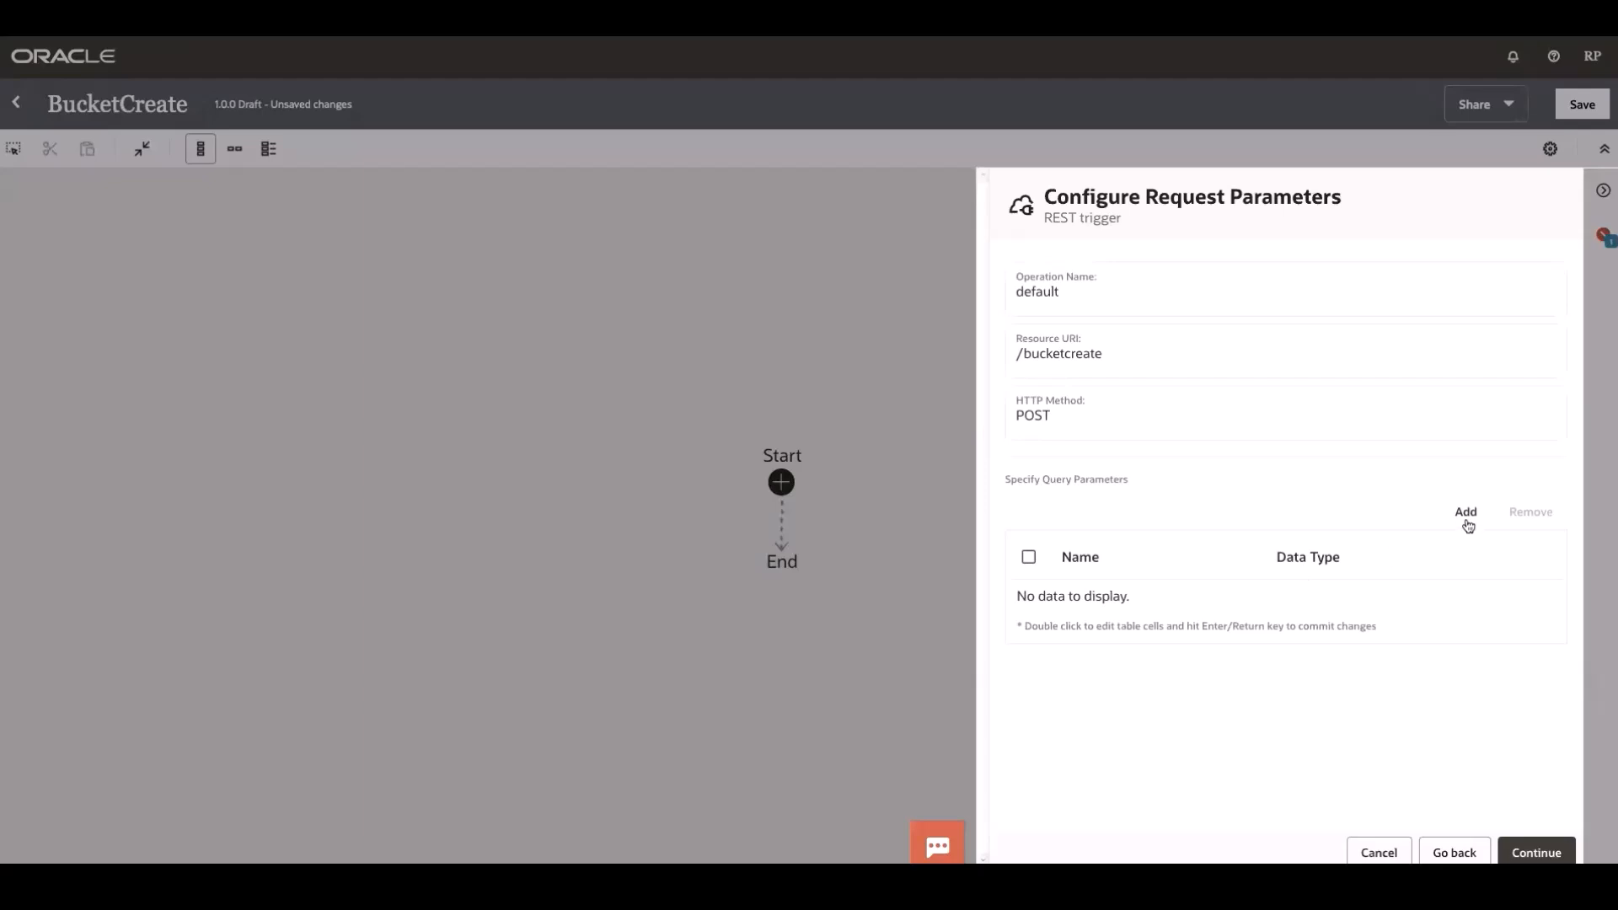
Step: Add a query parameter bName of data type string and finish the REST trigger configuration
{"action": "left_click", "coordinate": [1467, 516]}
{"action": "double_click", "coordinate": [1085, 603]}
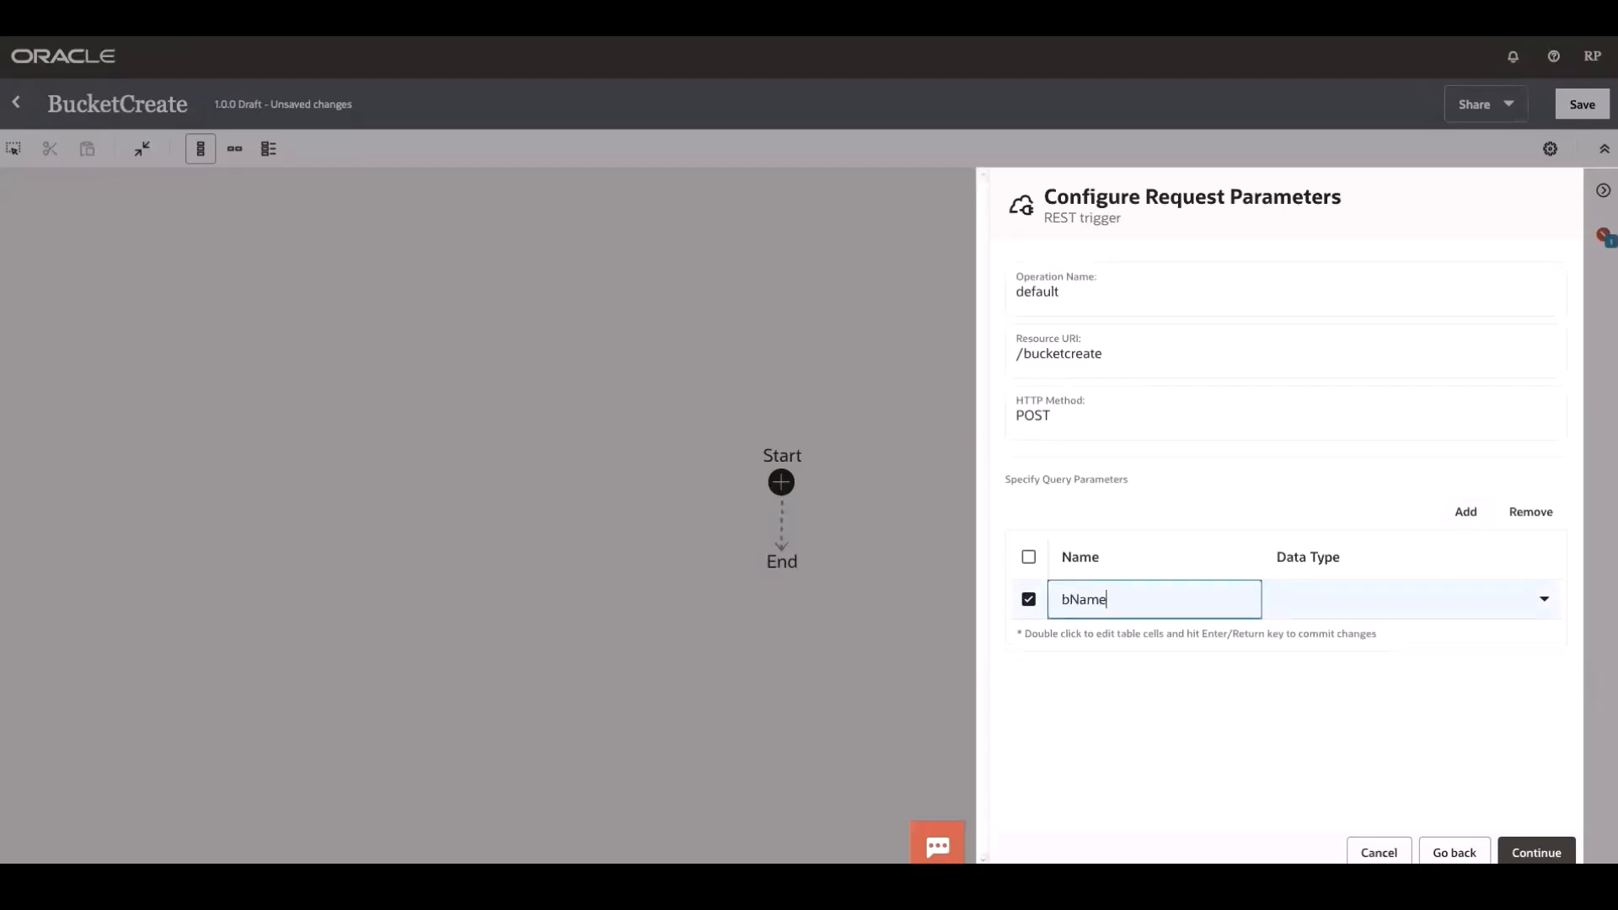
{"action": "left_click", "coordinate": [1369, 616]}
{"action": "left_click", "coordinate": [1351, 349]}
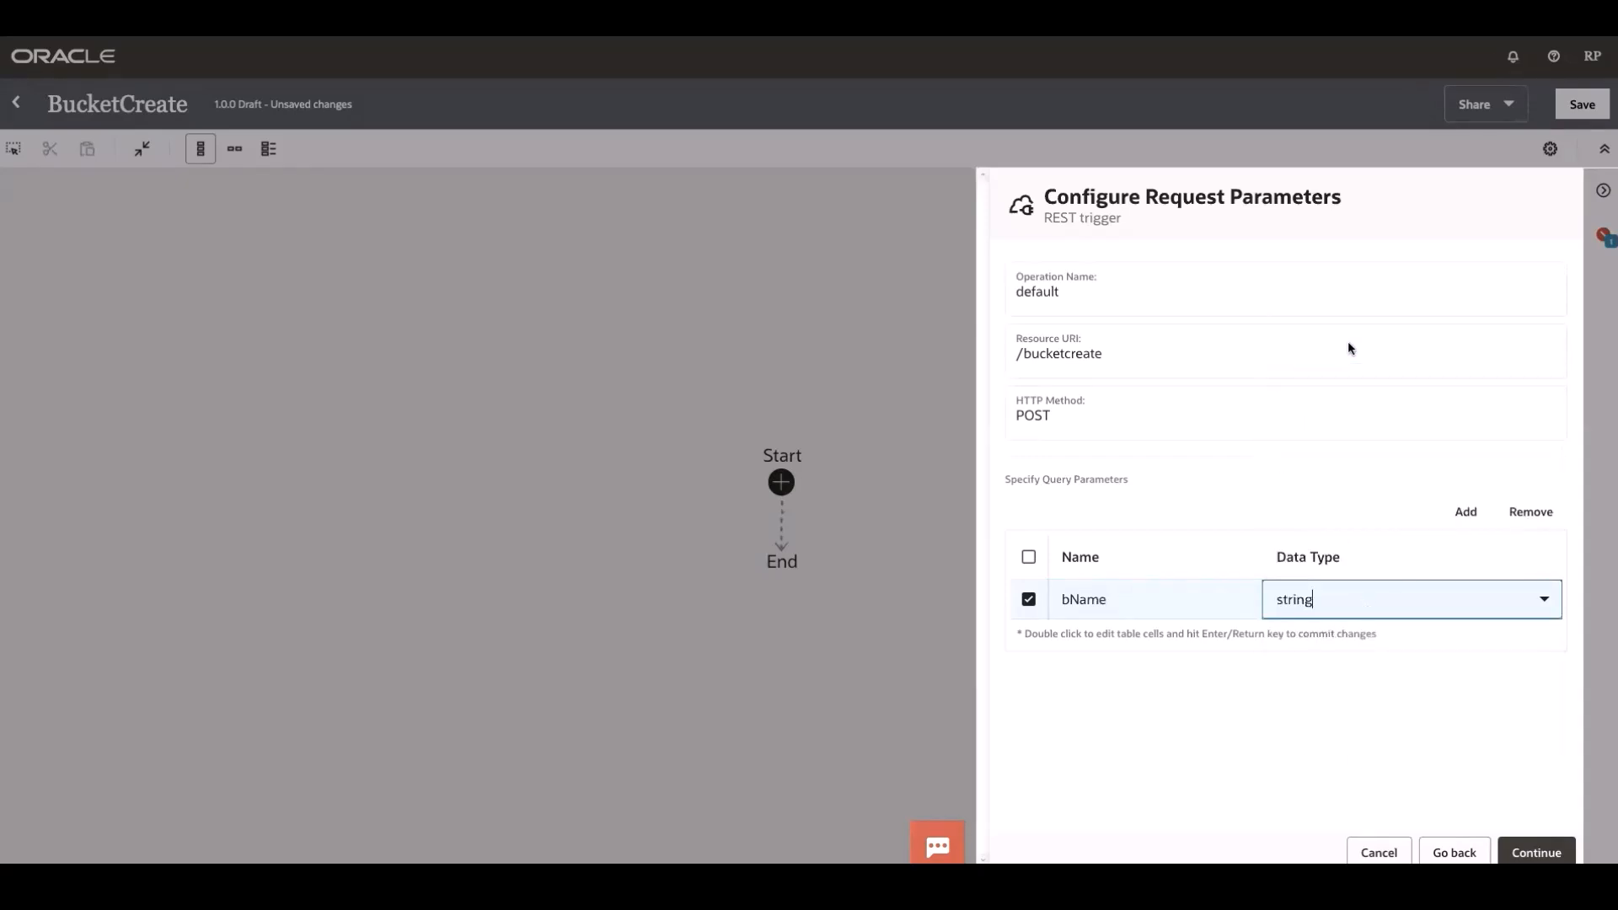
{"action": "left_click", "coordinate": [1539, 853]}
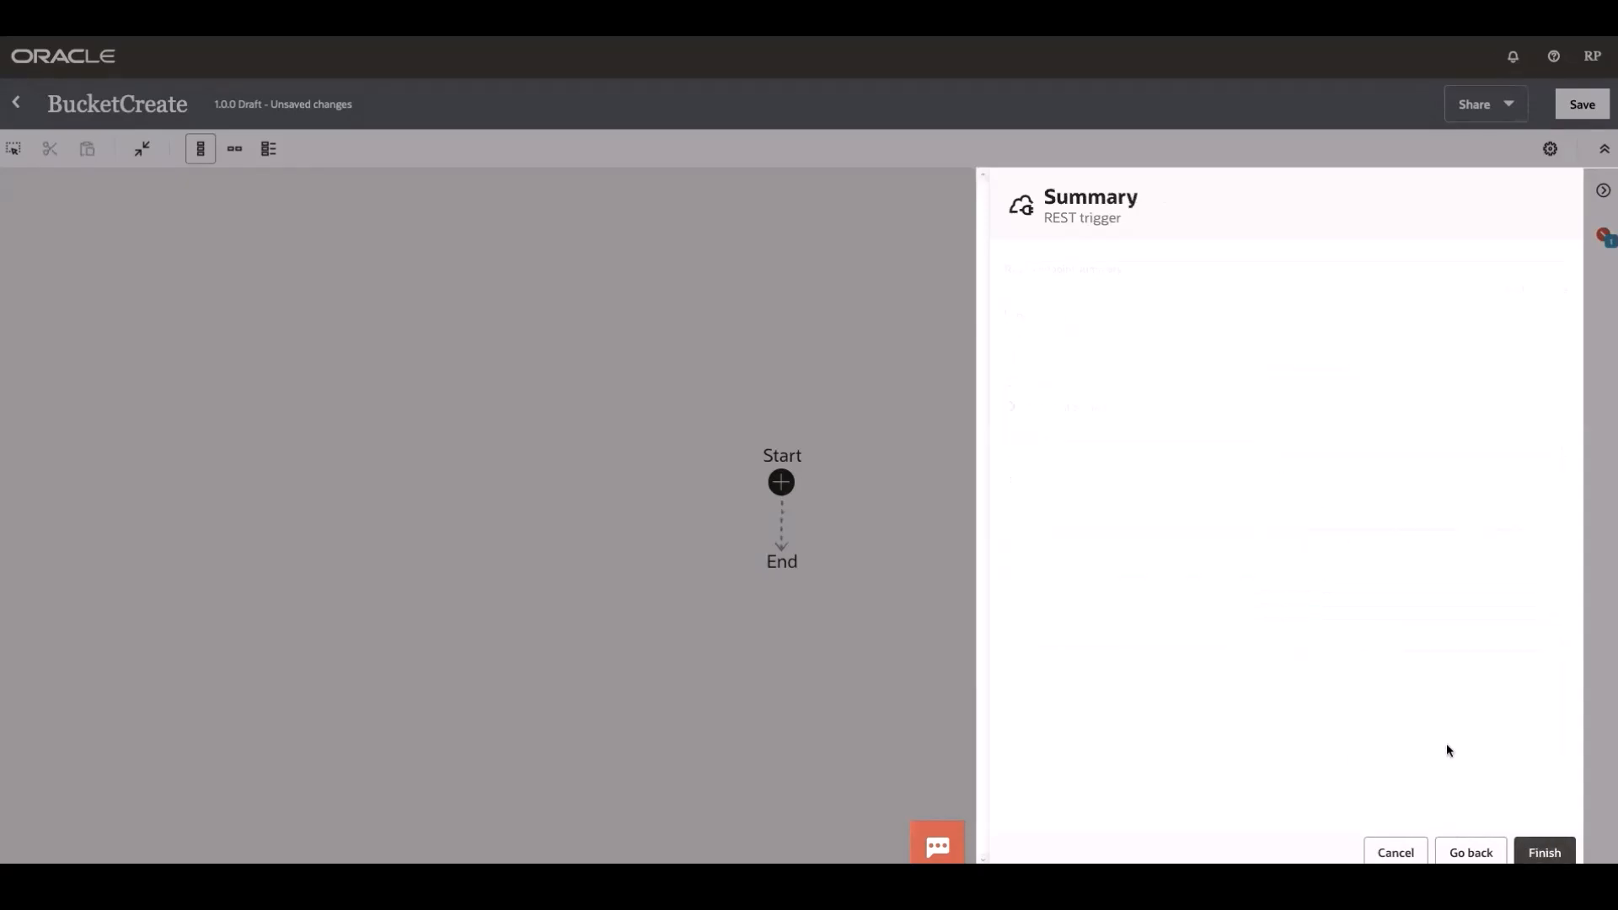
{"action": "left_click", "coordinate": [1539, 852]}
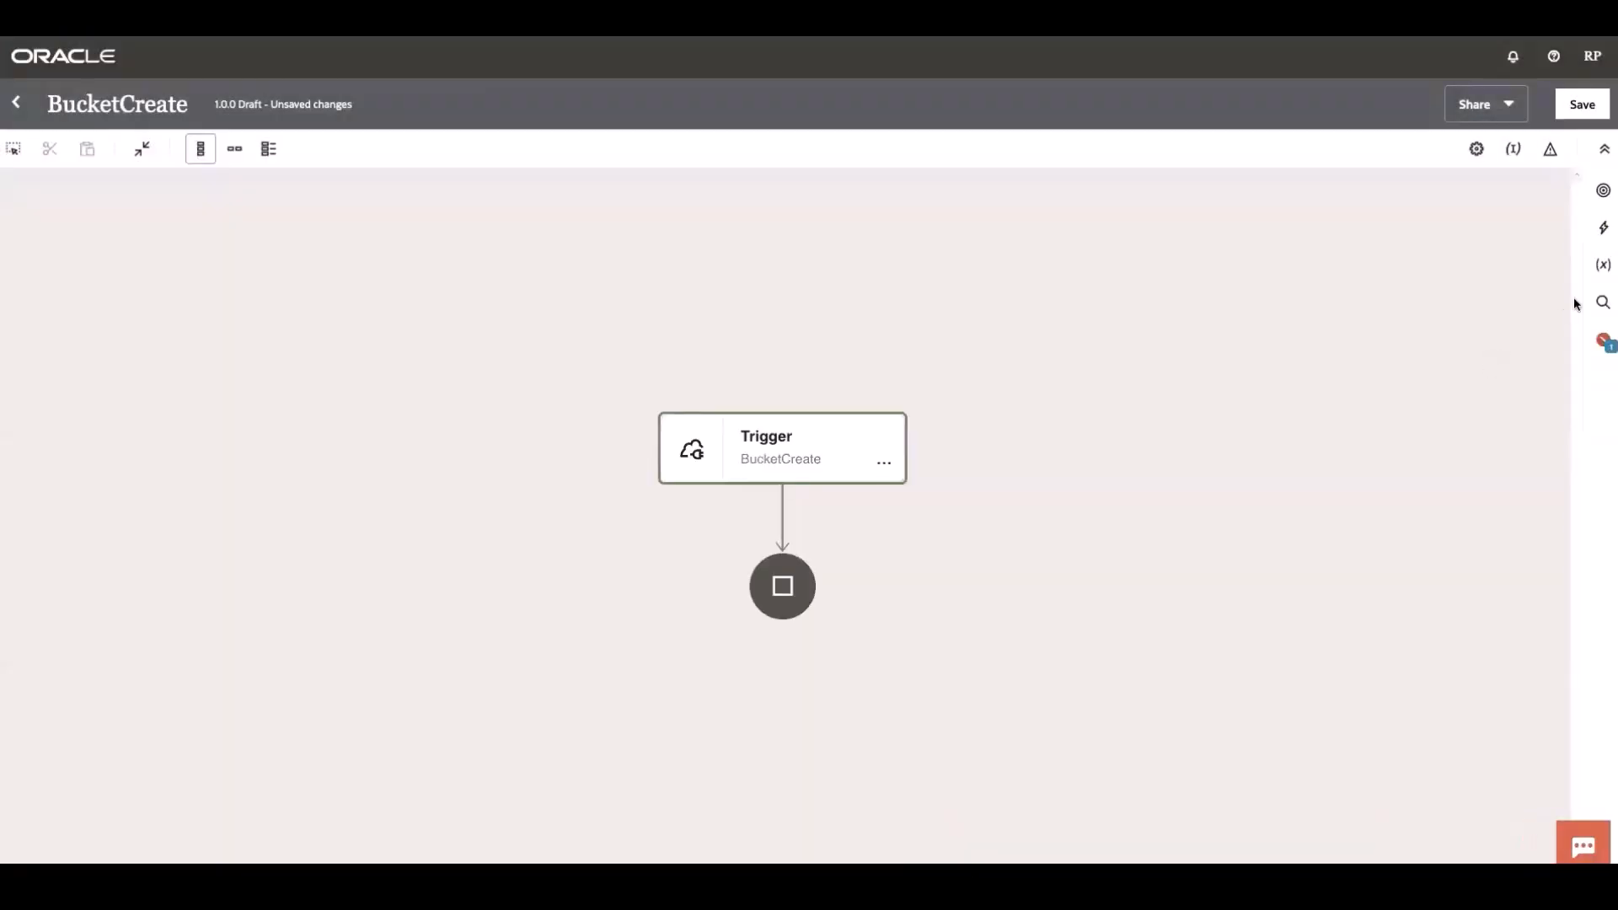
Step: Insert an OCI Object storage call after the trigger and name its endpoint BucketCreation
{"action": "left_click", "coordinate": [1603, 226]}
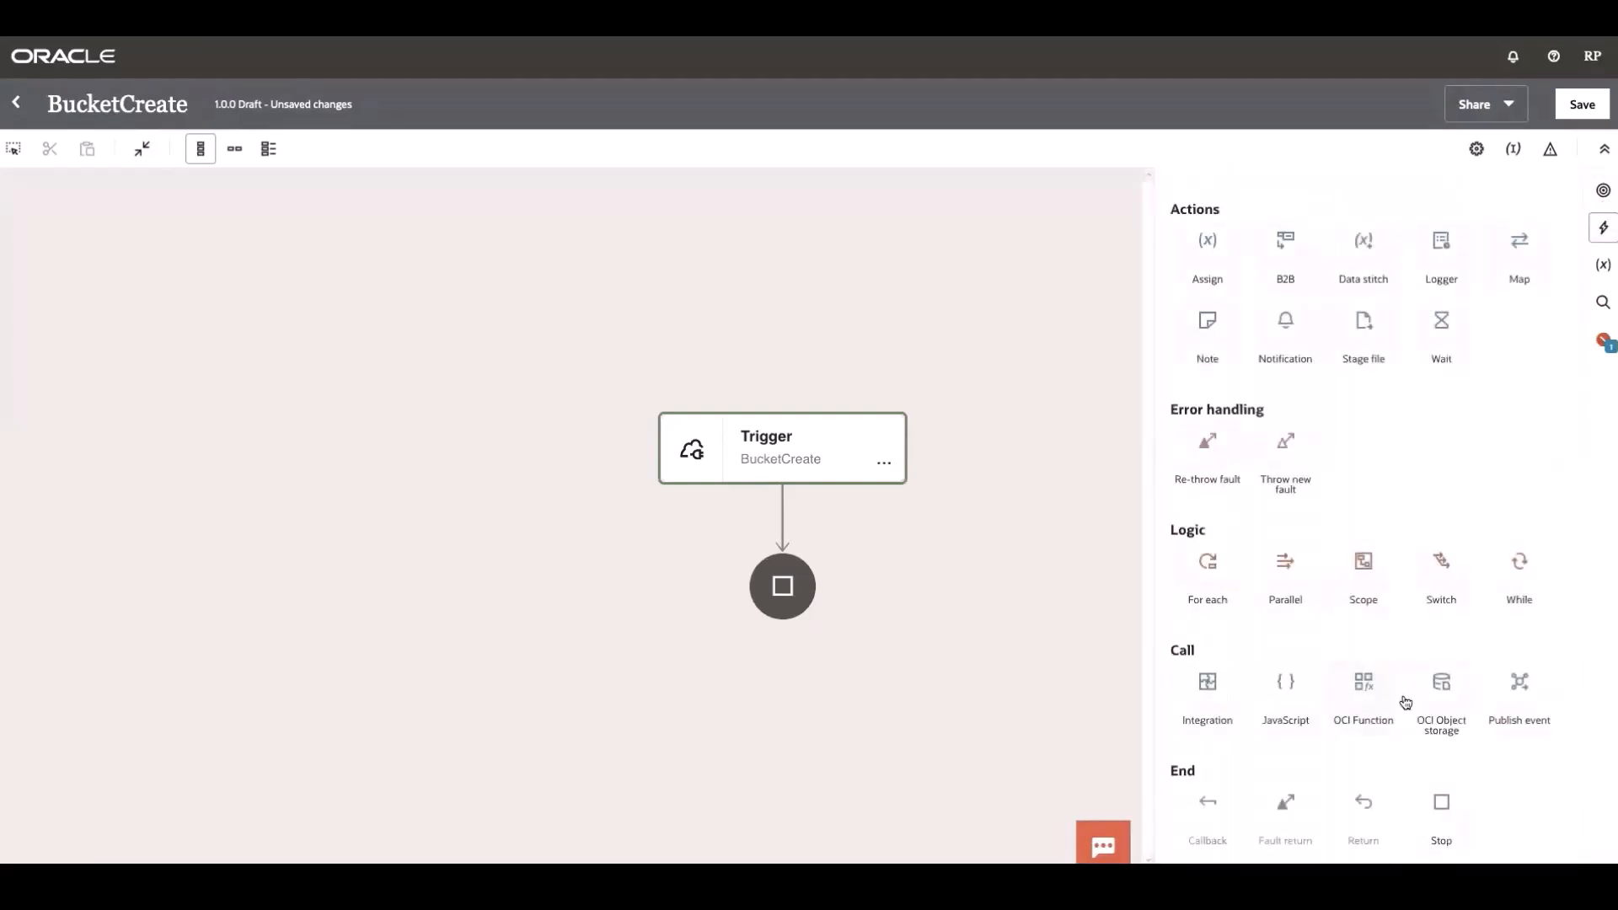
{"action": "left_click_drag", "start_coordinate": [1441, 702], "coordinate": [780, 517]}
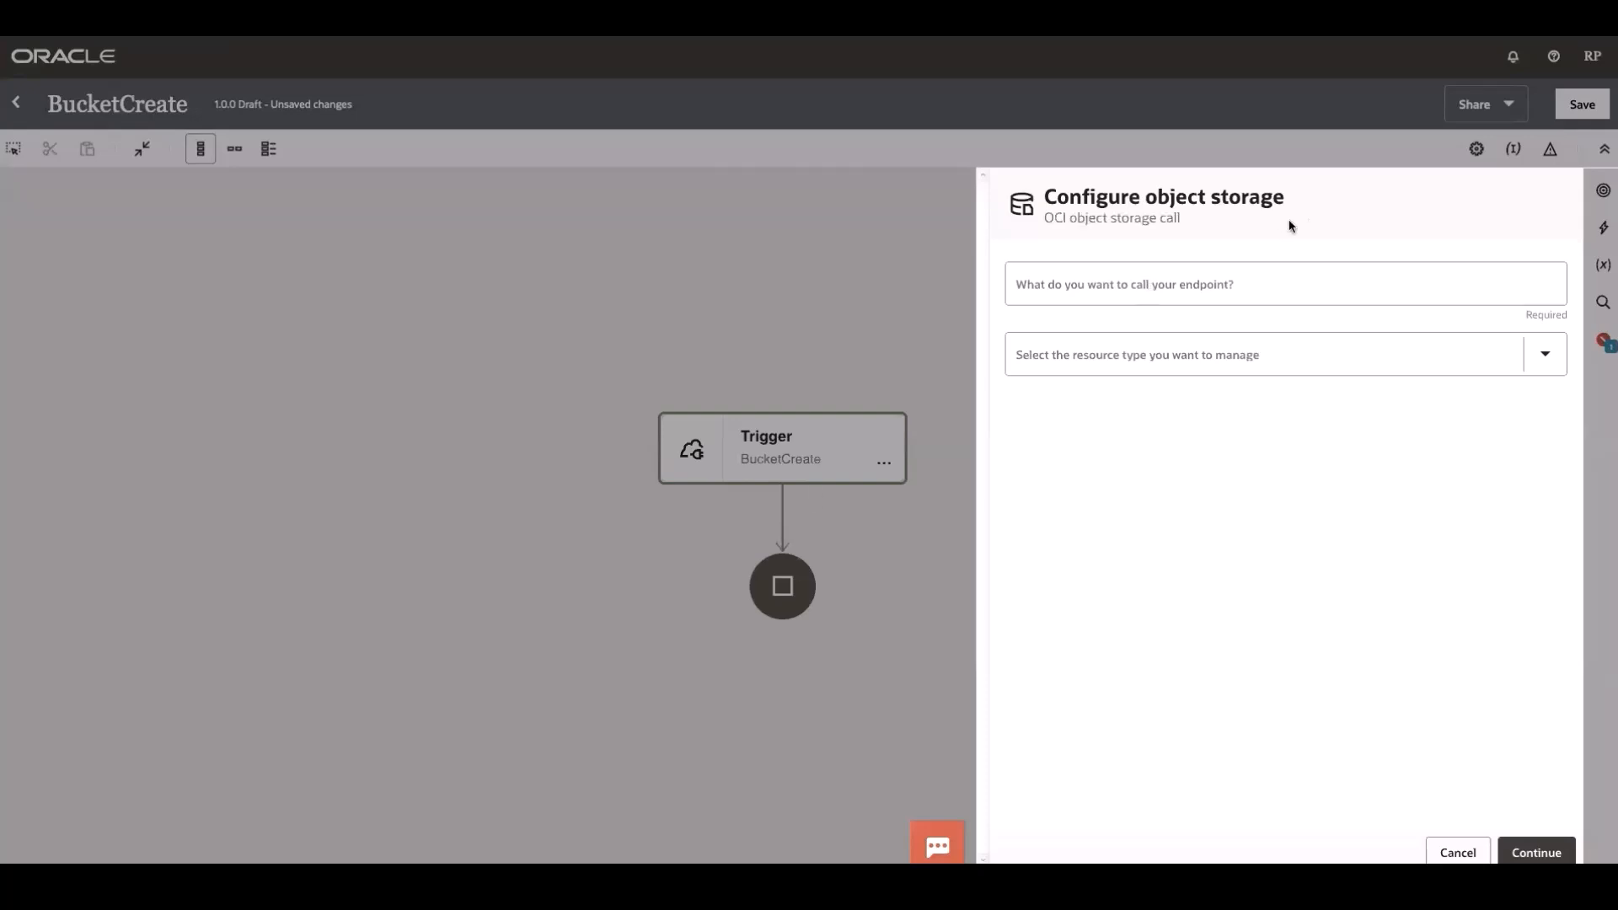
{"action": "left_click", "coordinate": [1180, 281]}
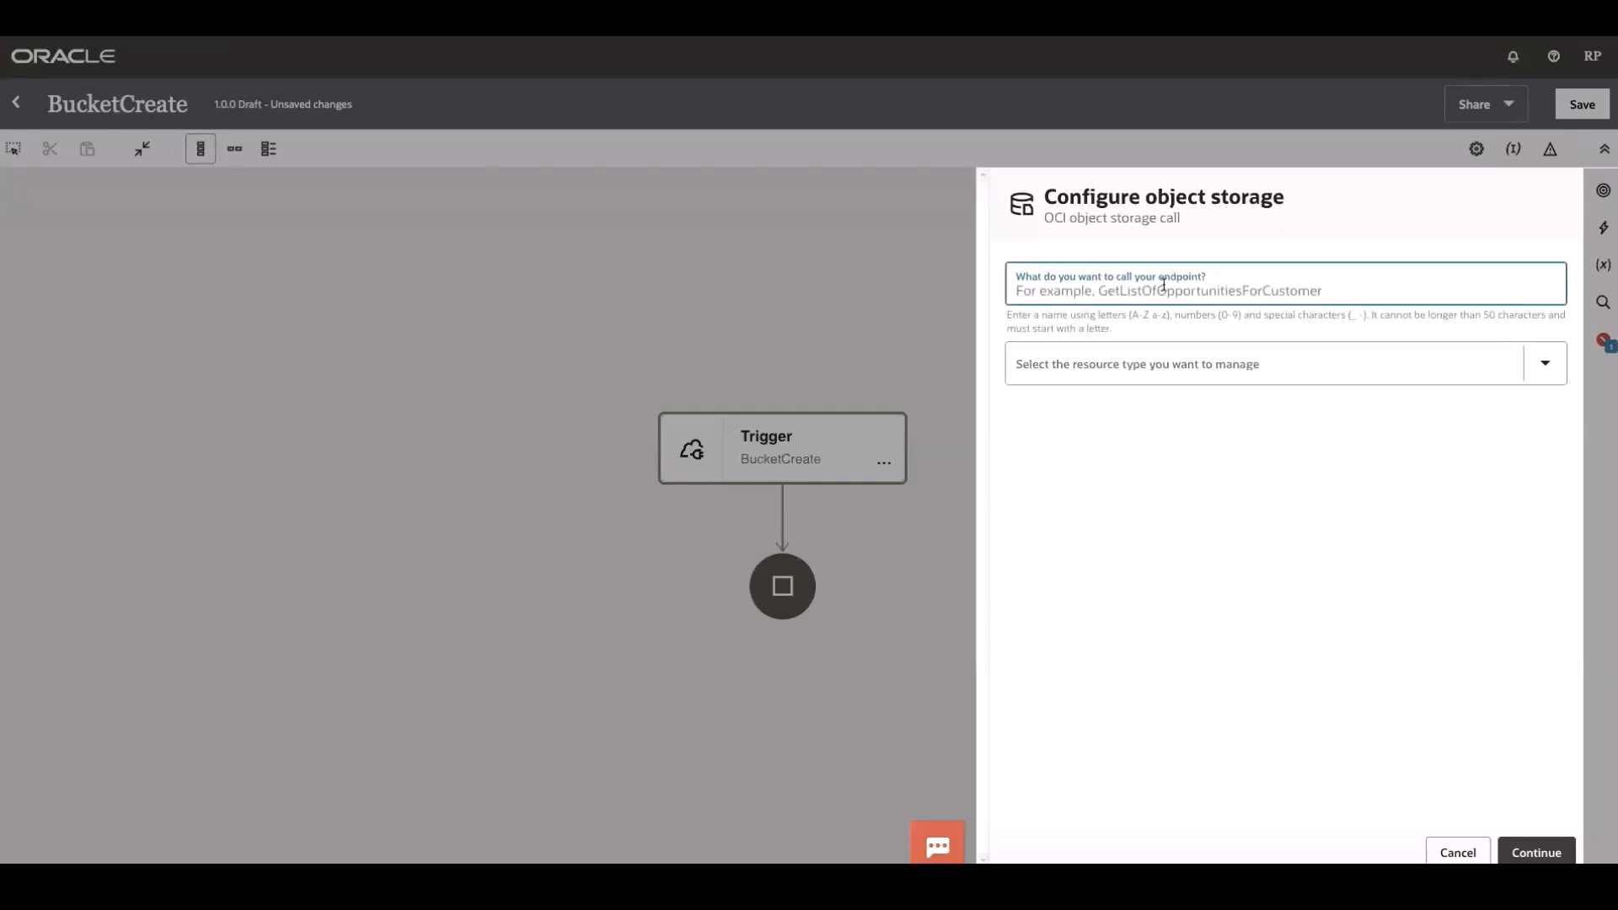
{"action": "type", "text": "B"}
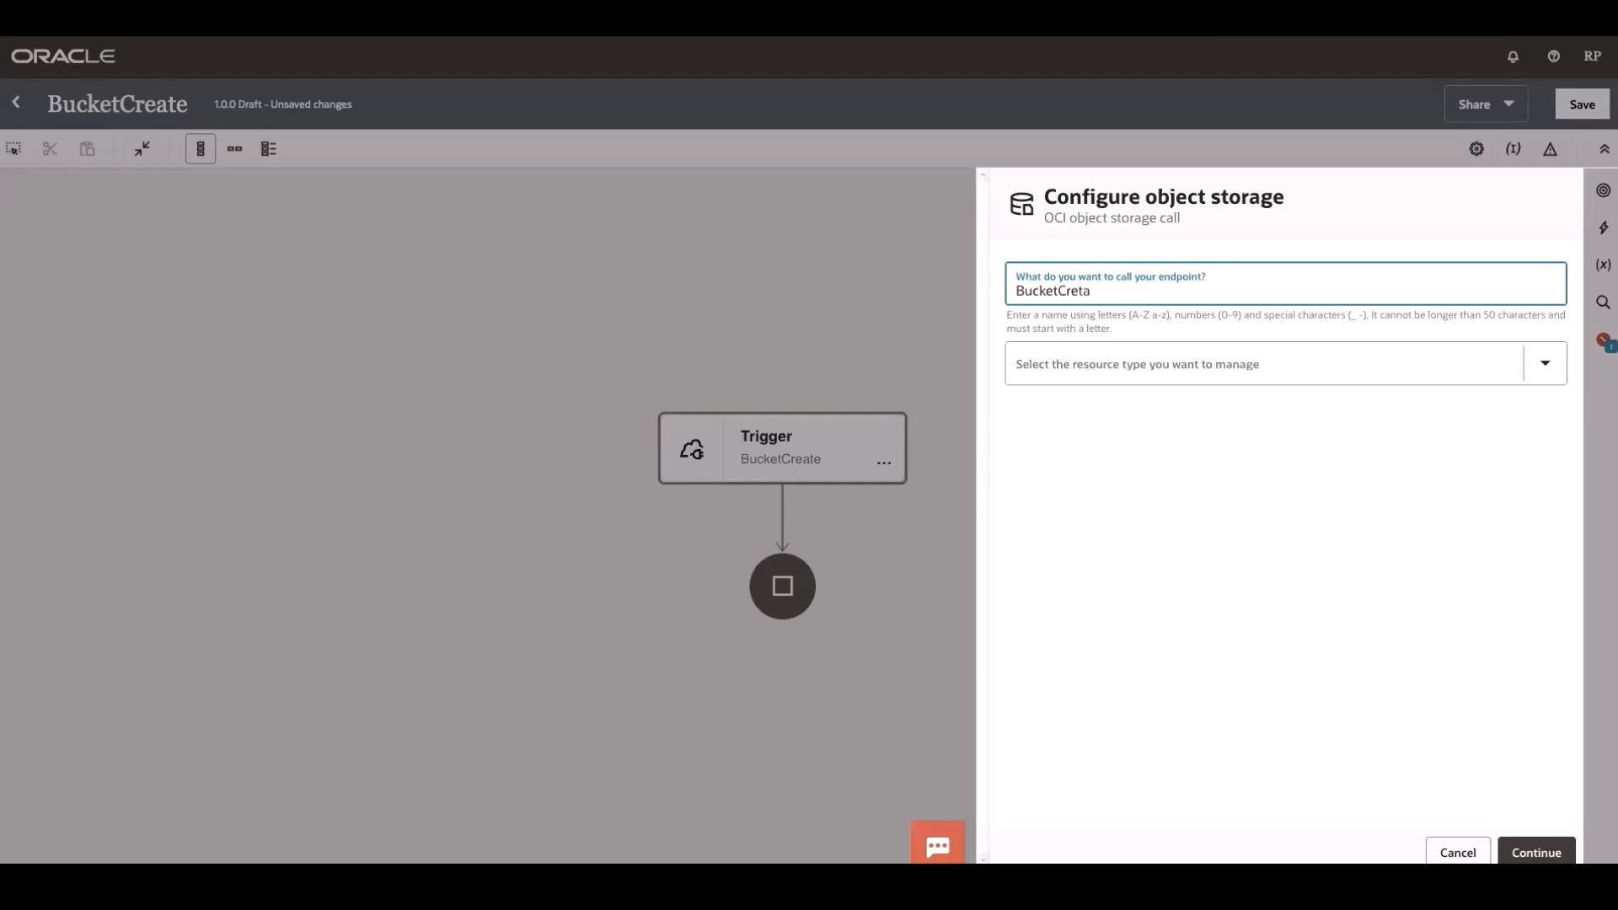
{"action": "type", "text": "ucketCreation"}
Step: Configure the object storage call to manage buckets with the Create bucket operation in compartment oicpmchild/OCW23, completing its setup
{"action": "left_click", "coordinate": [1547, 363]}
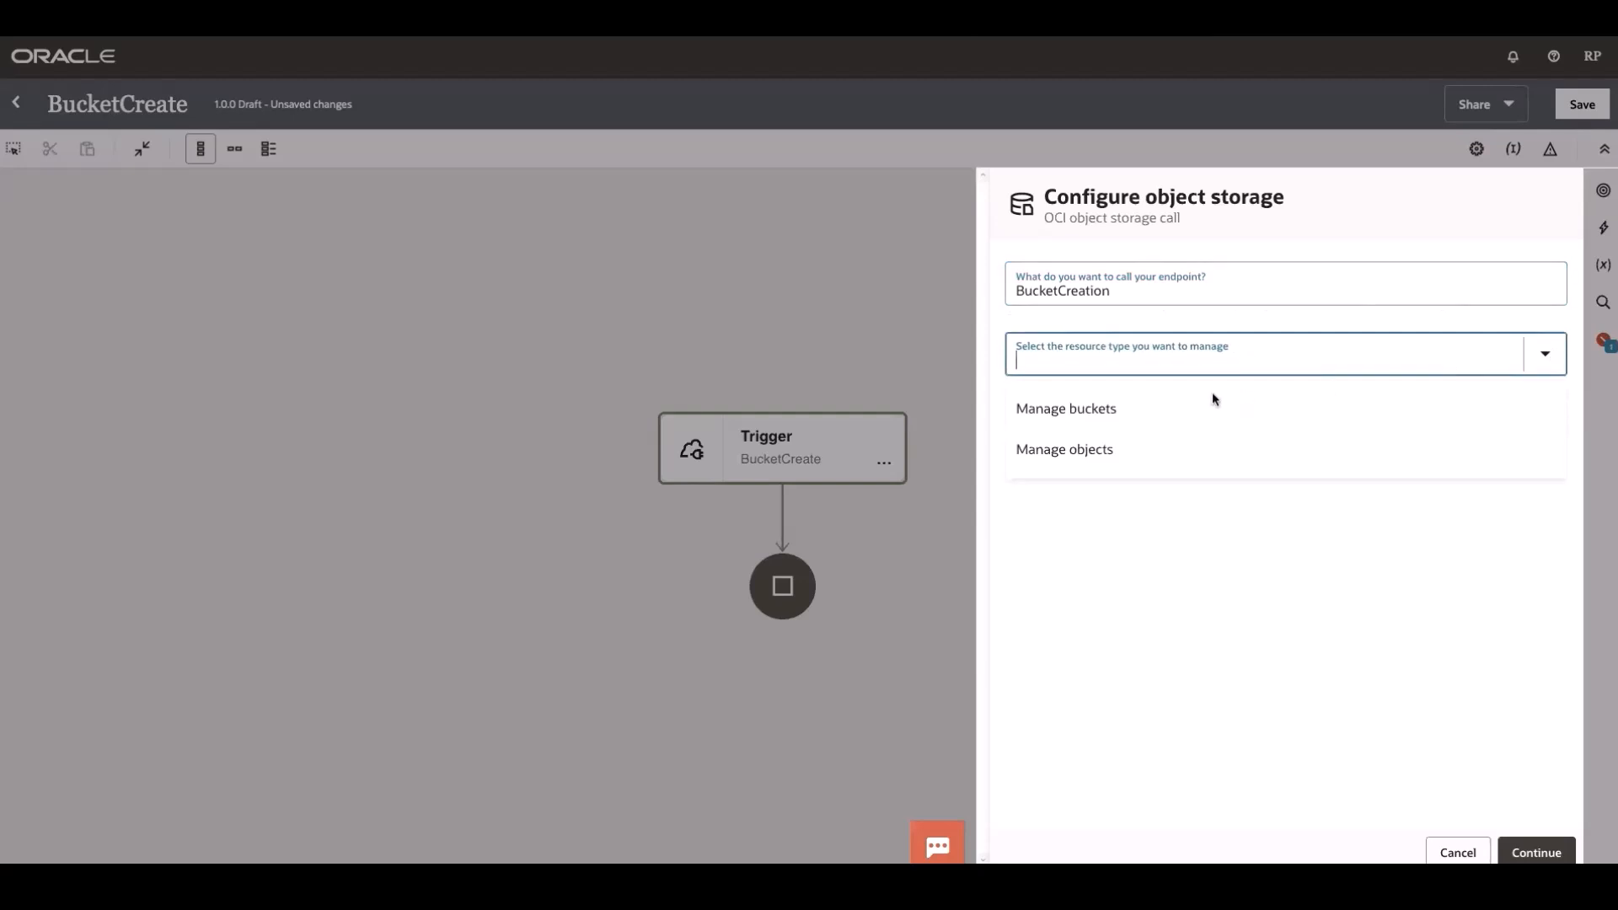
{"action": "left_click", "coordinate": [1193, 408]}
{"action": "left_click", "coordinate": [1527, 430]}
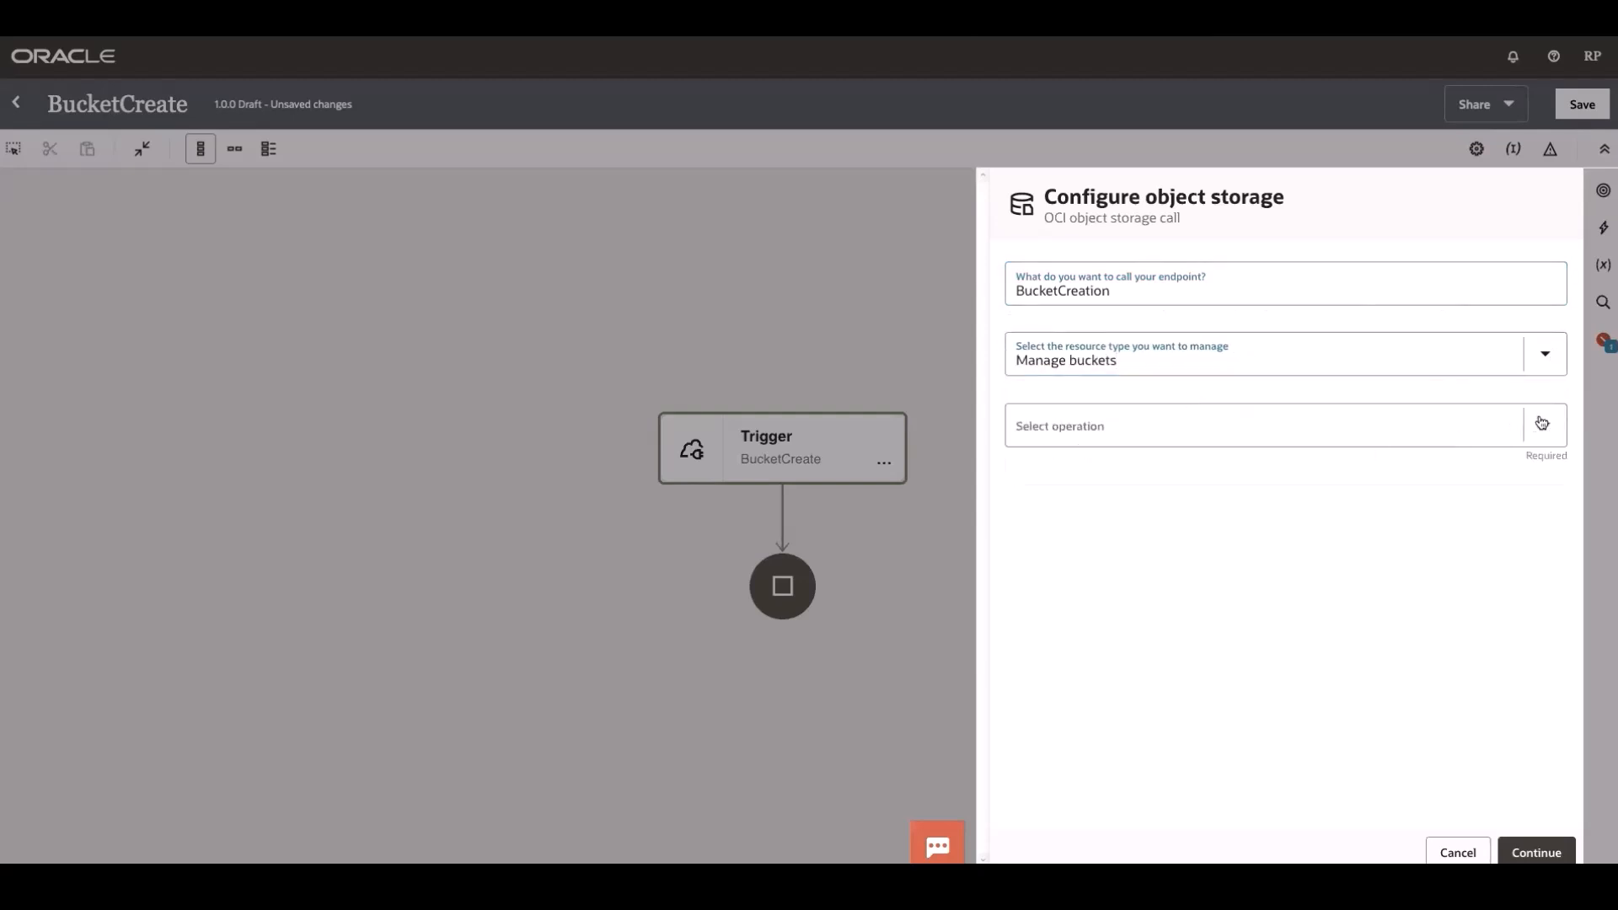
{"action": "left_click", "coordinate": [1136, 487]}
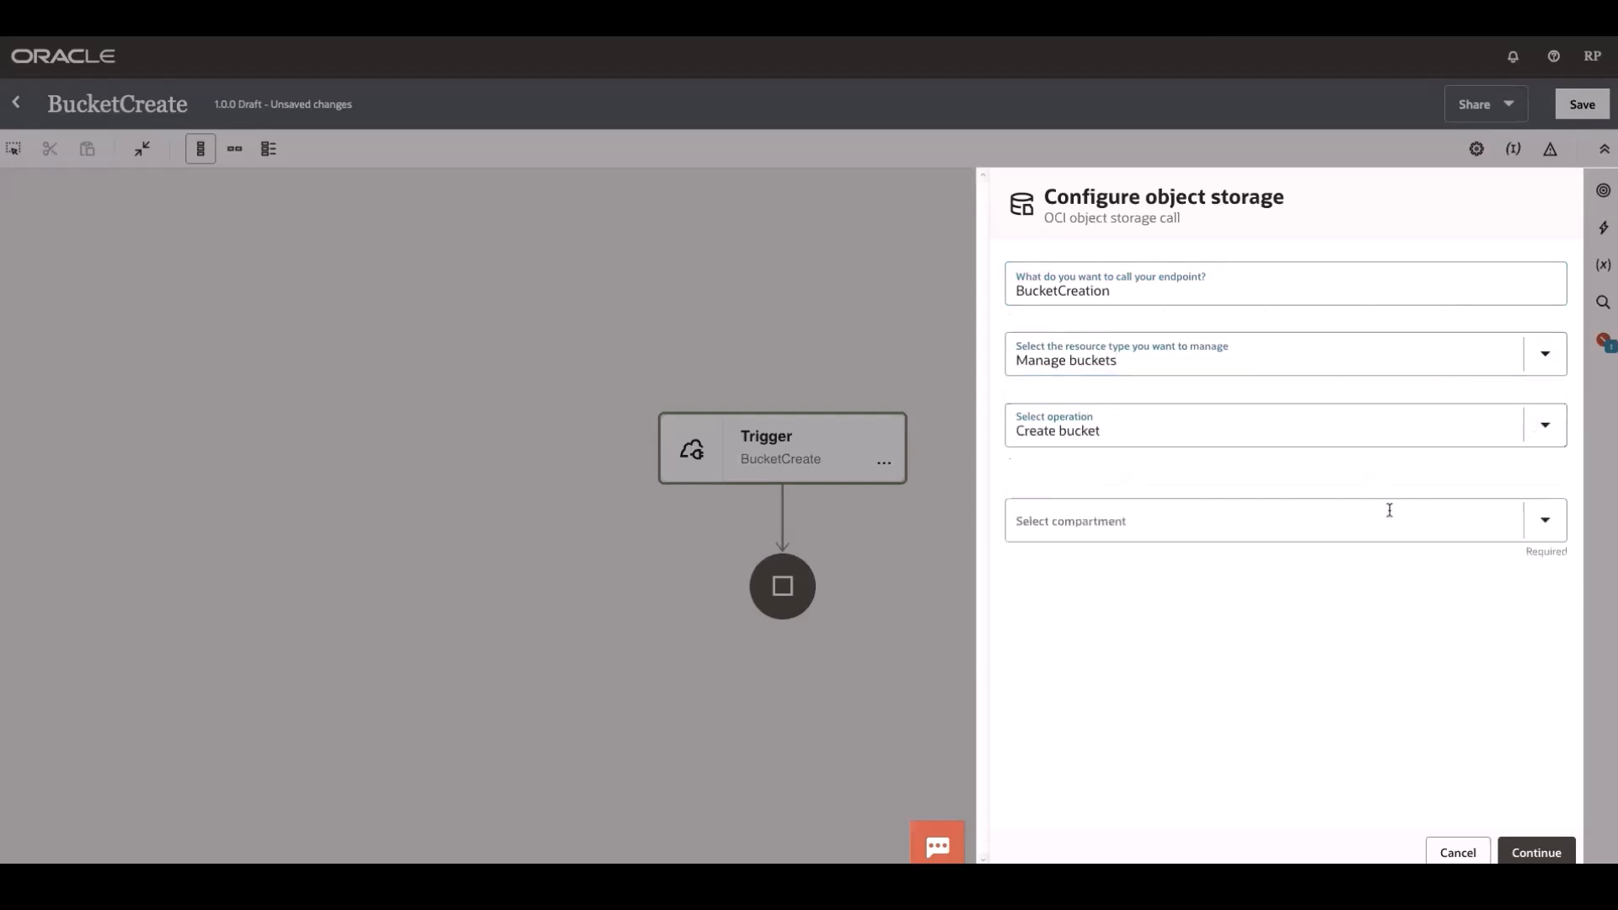
{"action": "left_click", "coordinate": [1539, 526]}
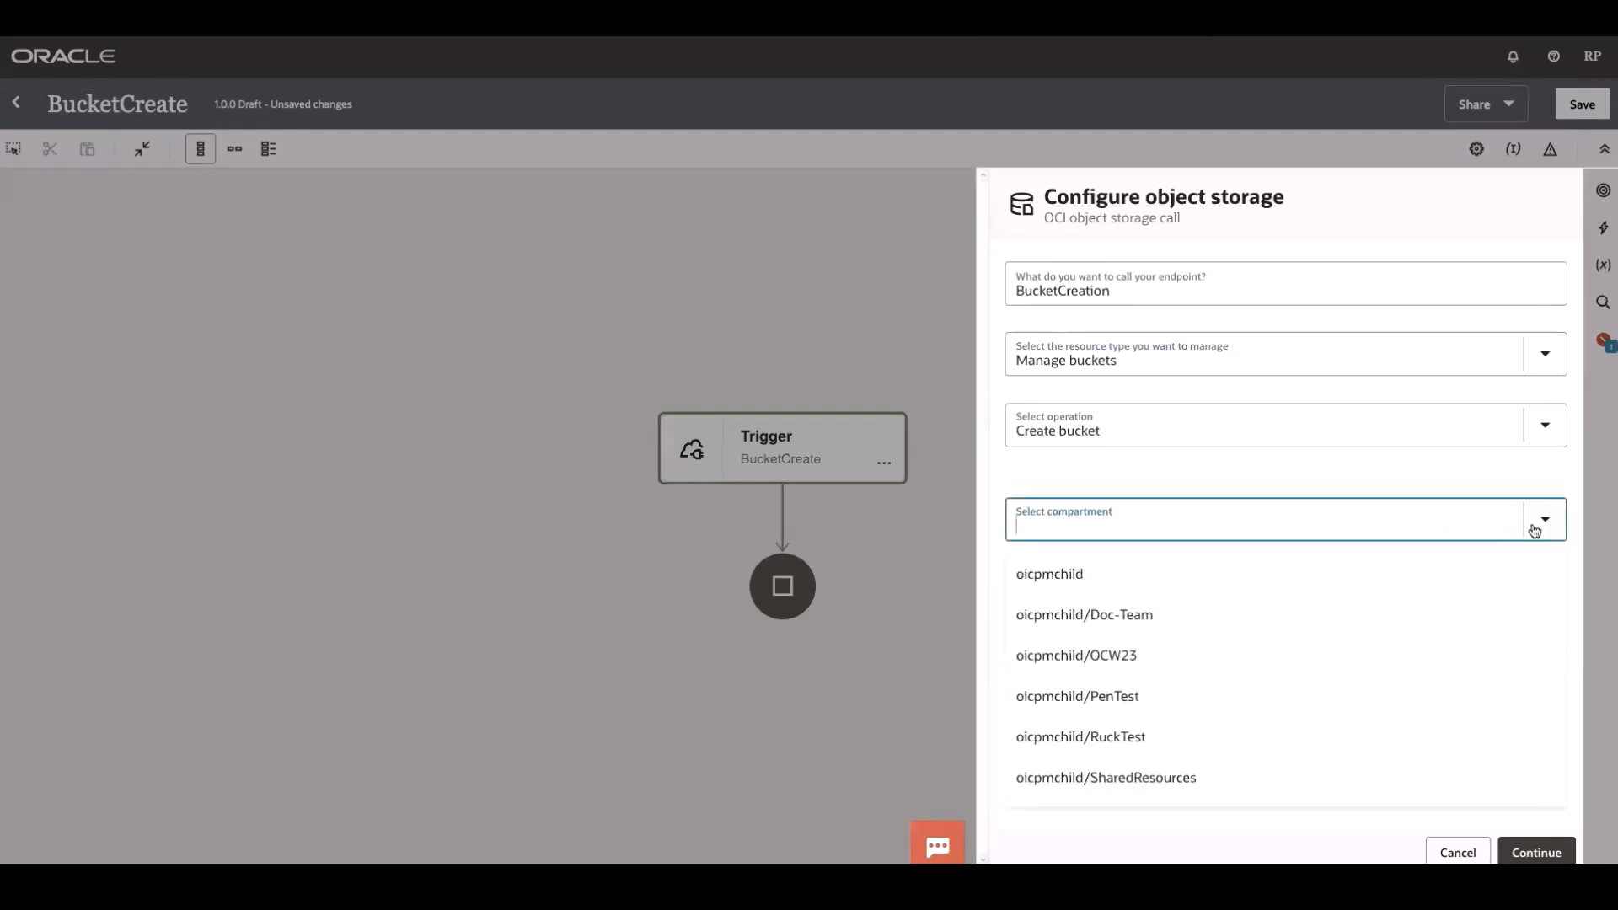
{"action": "left_click", "coordinate": [1164, 656]}
{"action": "left_click", "coordinate": [1537, 853]}
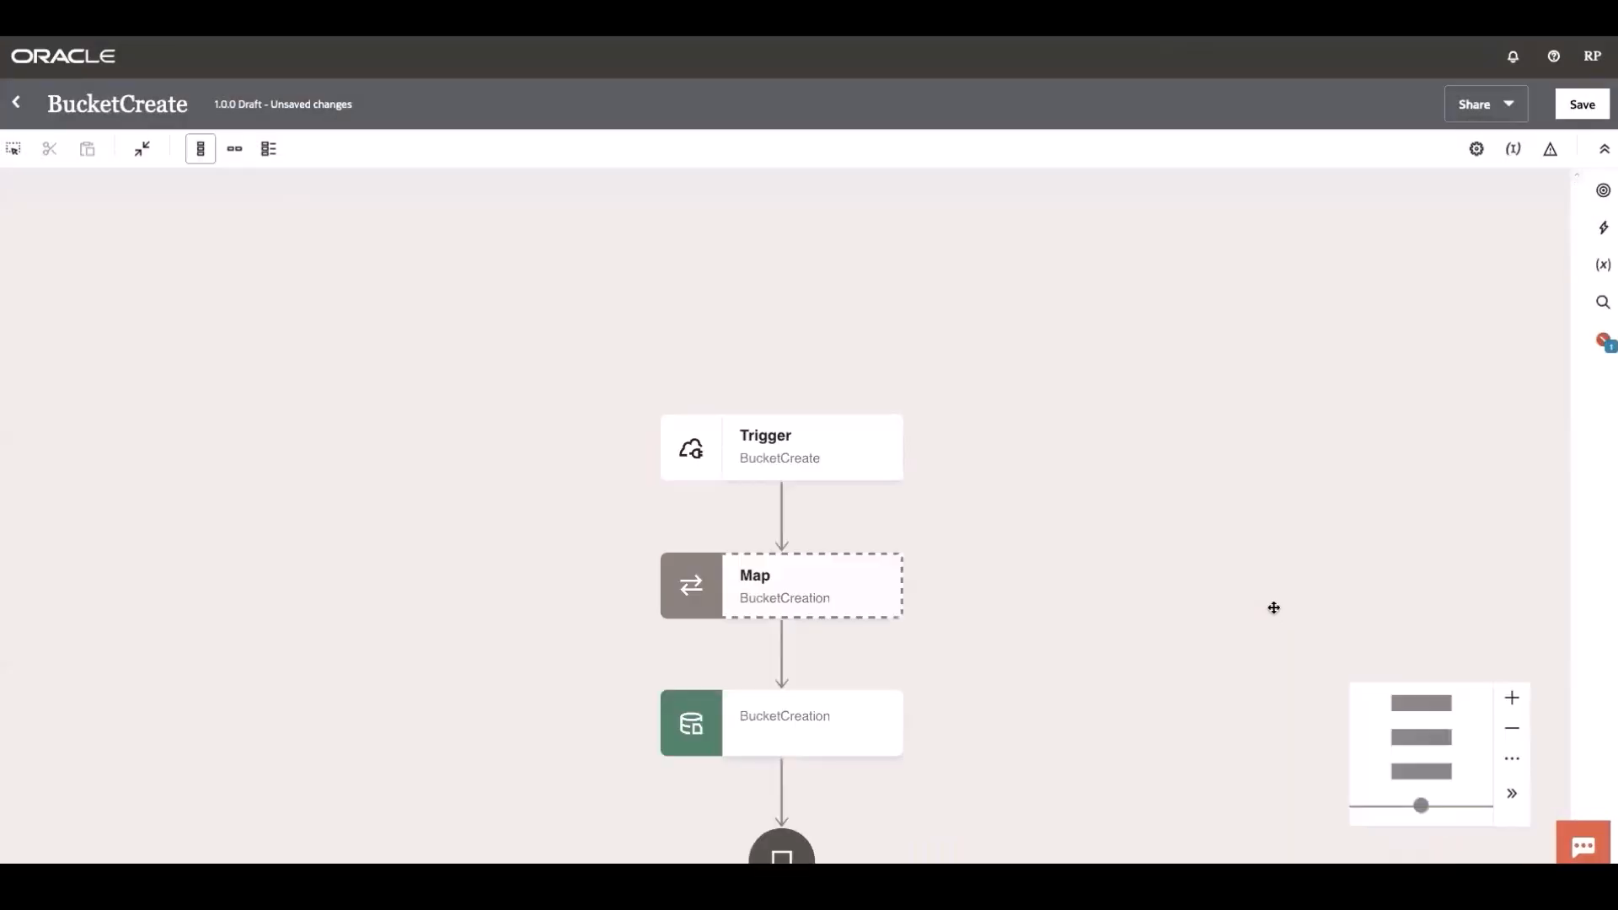
Step: In the BucketCreation map, map the B Name query parameter to the target Name, validate the mapping, and return to the integration
{"action": "left_click", "coordinate": [882, 600]}
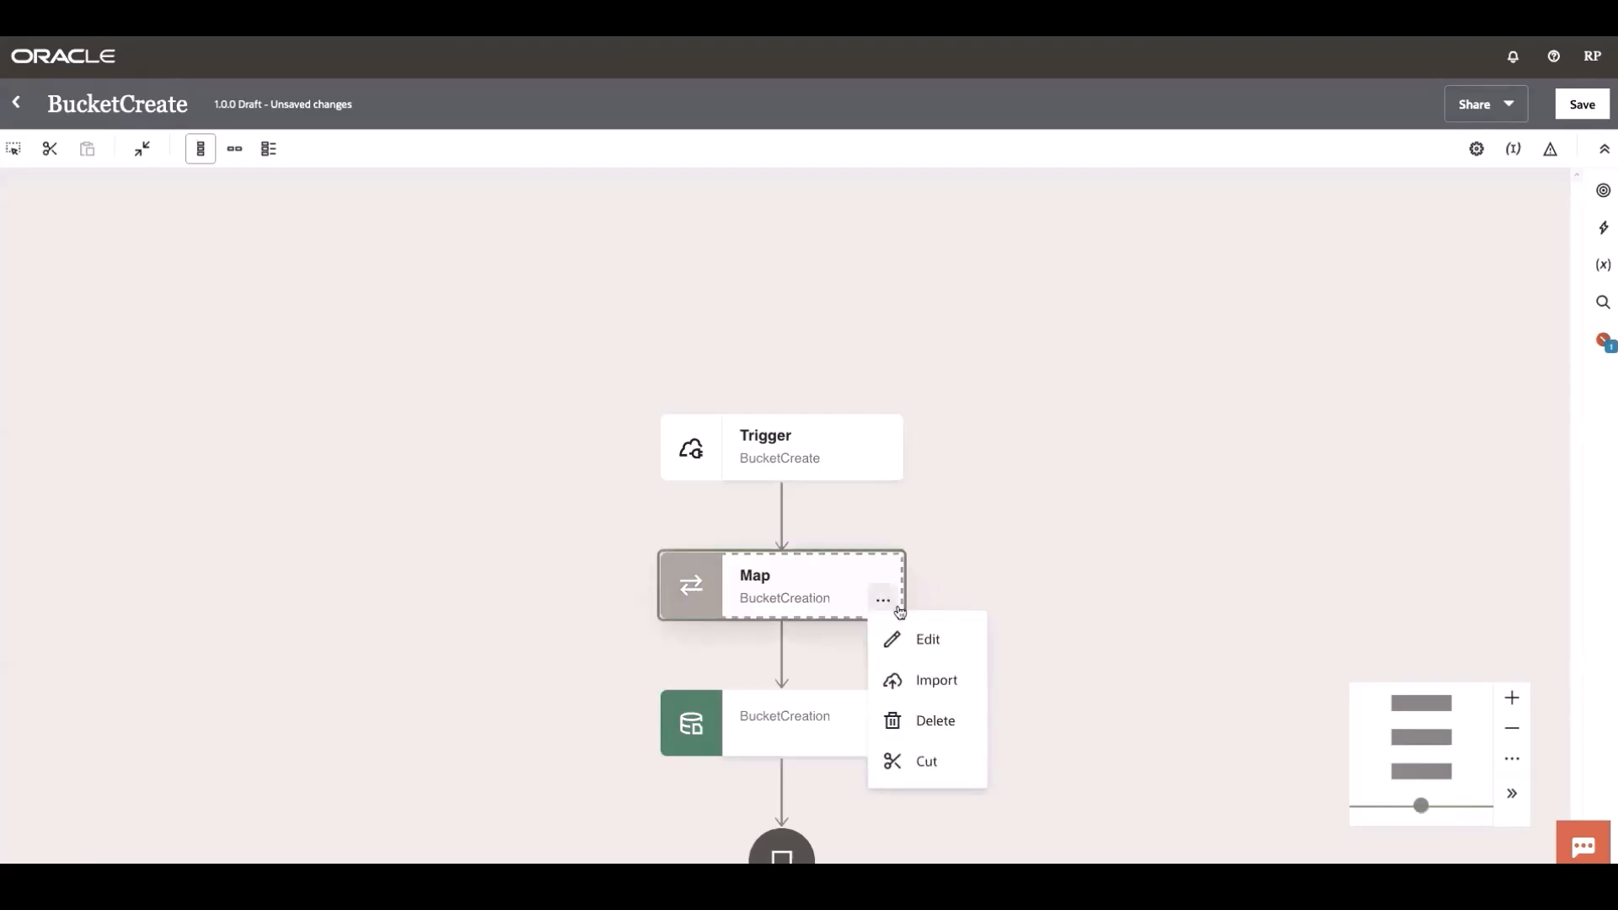
{"action": "left_click", "coordinate": [940, 638]}
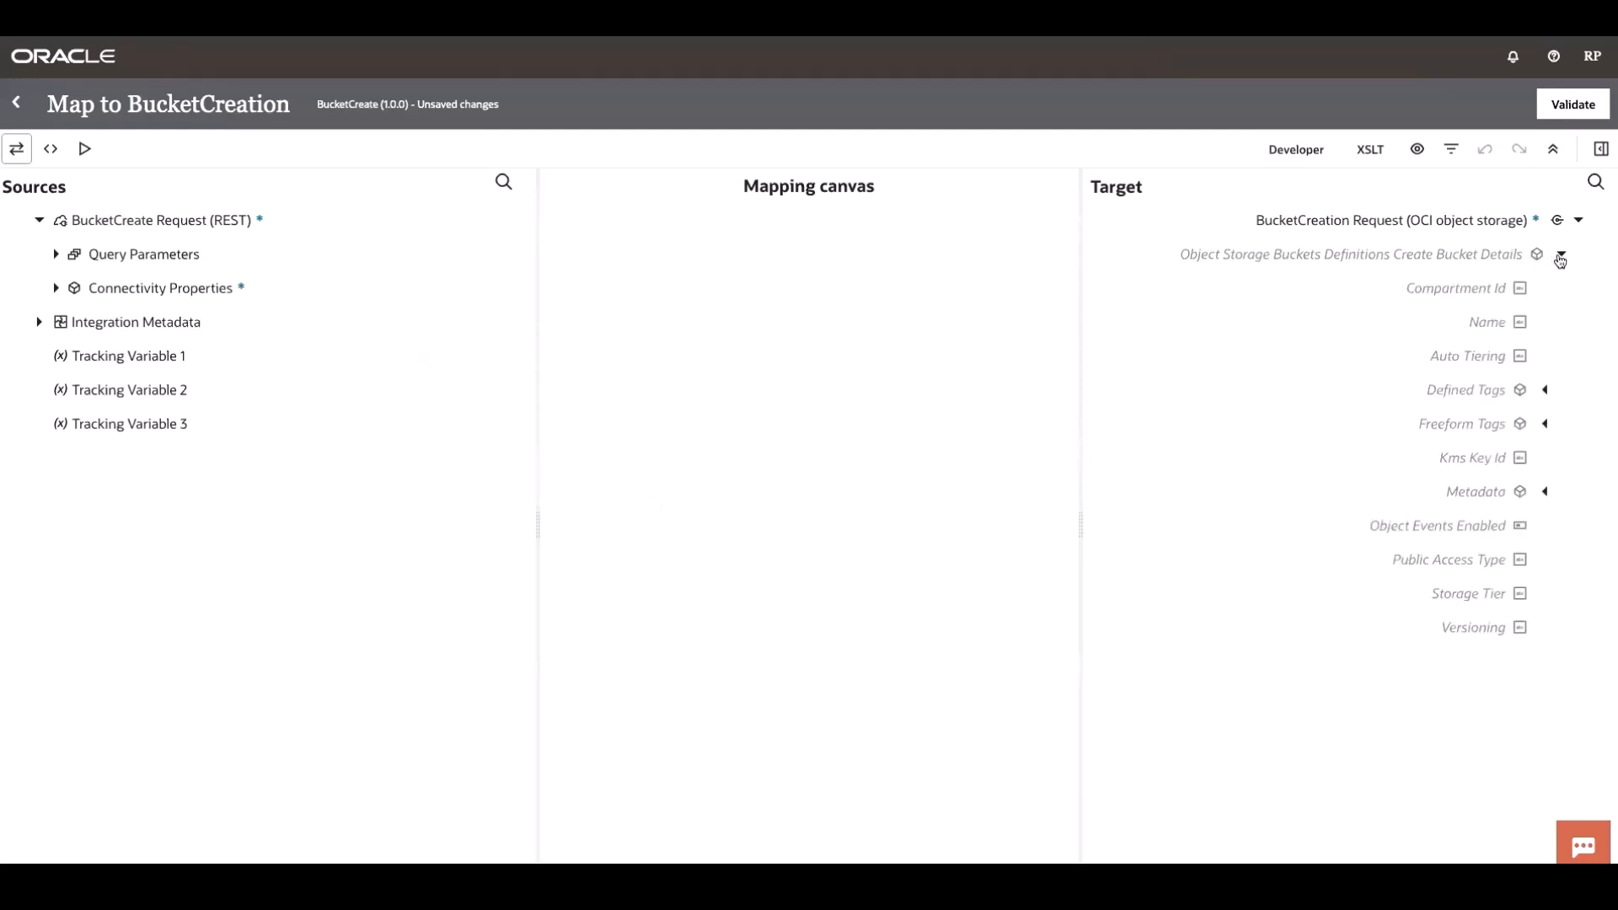
{"action": "left_click", "coordinate": [59, 256]}
{"action": "left_click_drag", "start_coordinate": [148, 292], "coordinate": [1395, 318]}
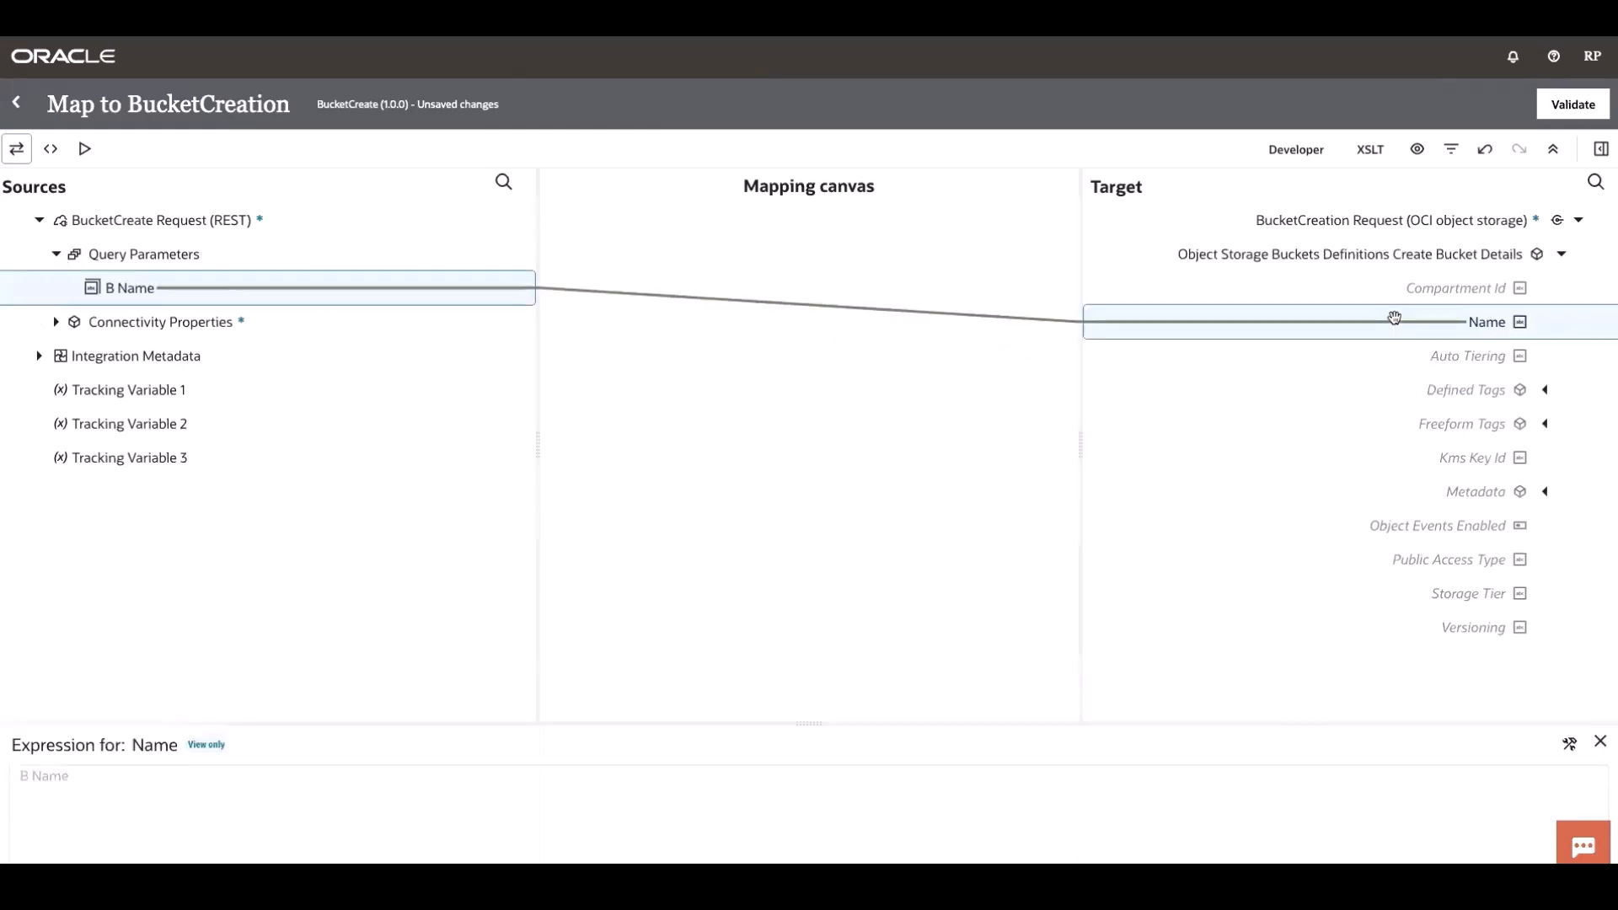
{"action": "left_click", "coordinate": [1562, 103]}
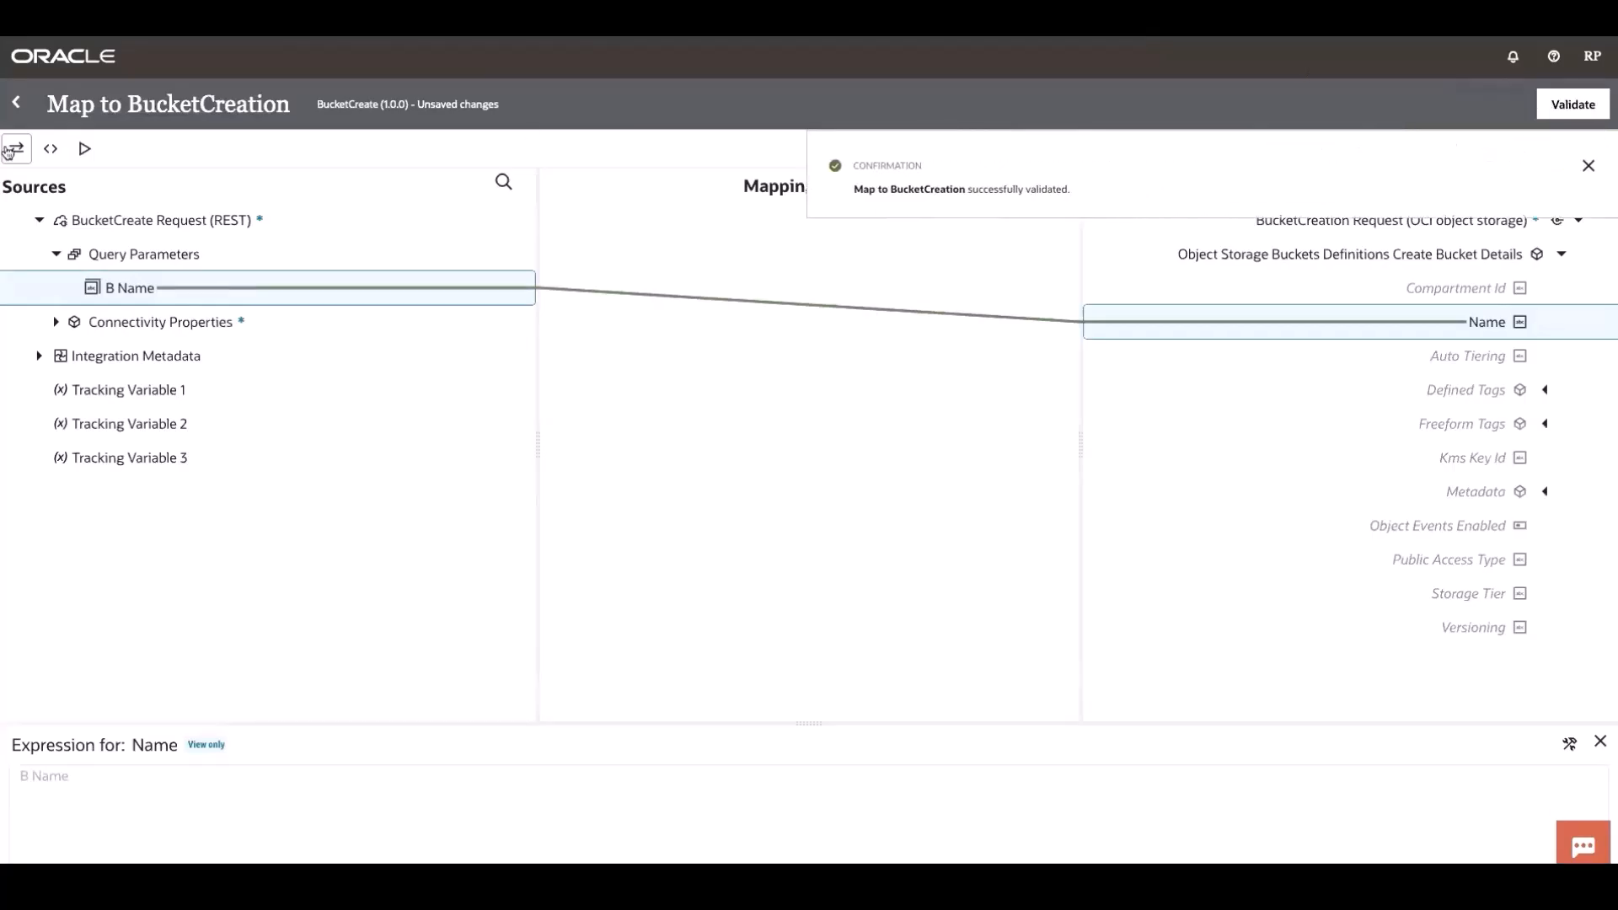
{"action": "left_click", "coordinate": [16, 103]}
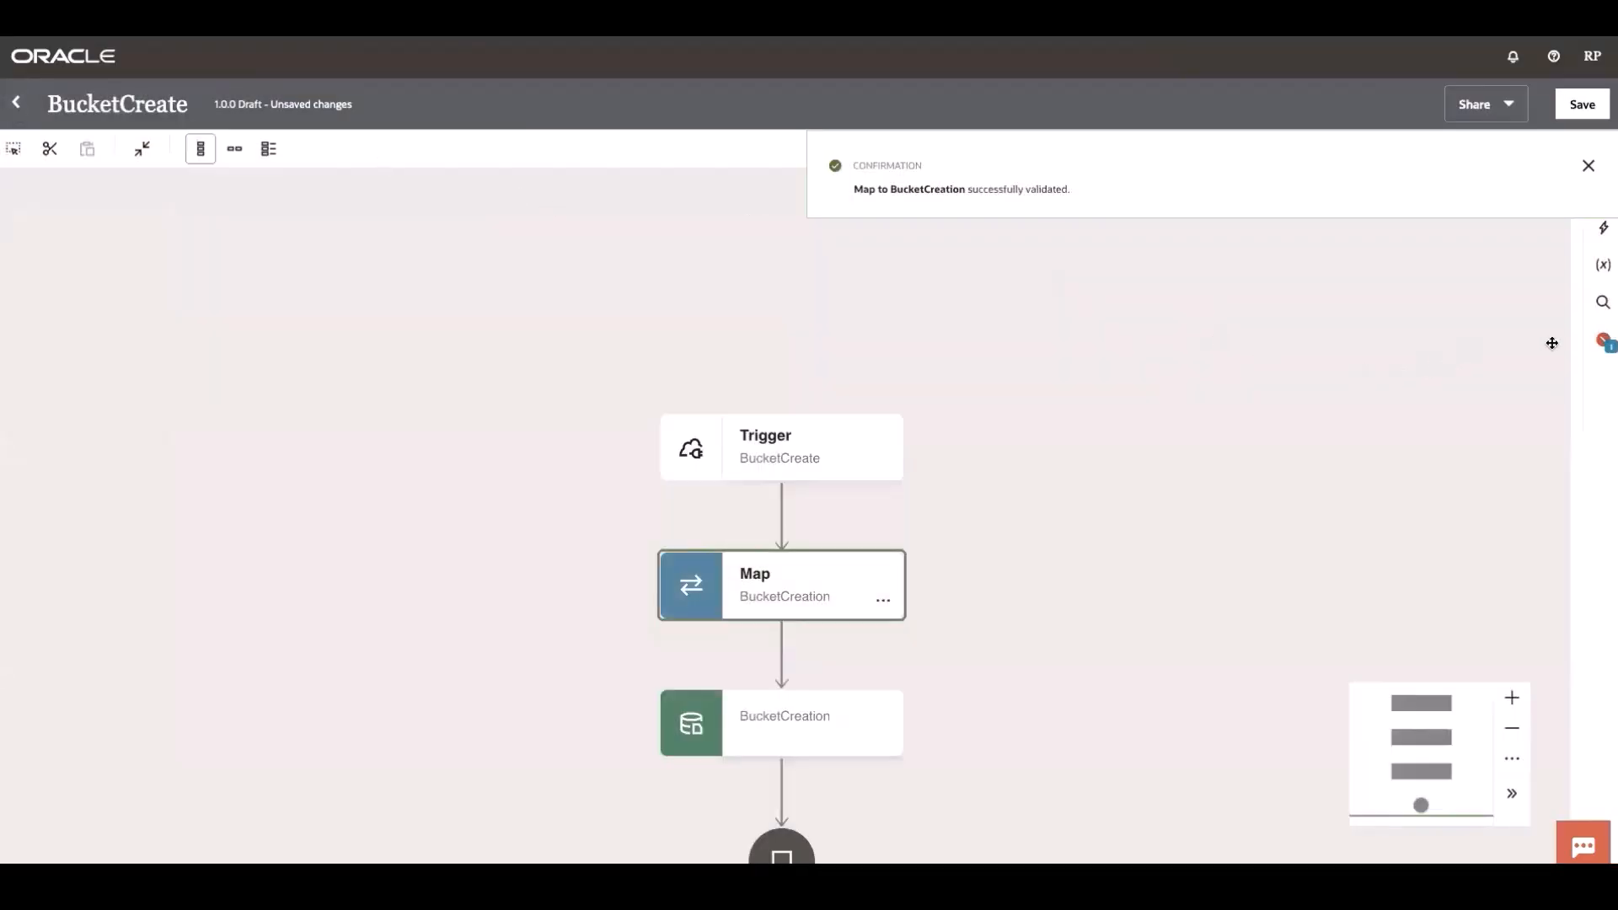
Step: Assign the bName query parameter as the primary business identifier and save the integration
{"action": "left_click", "coordinate": [1603, 340]}
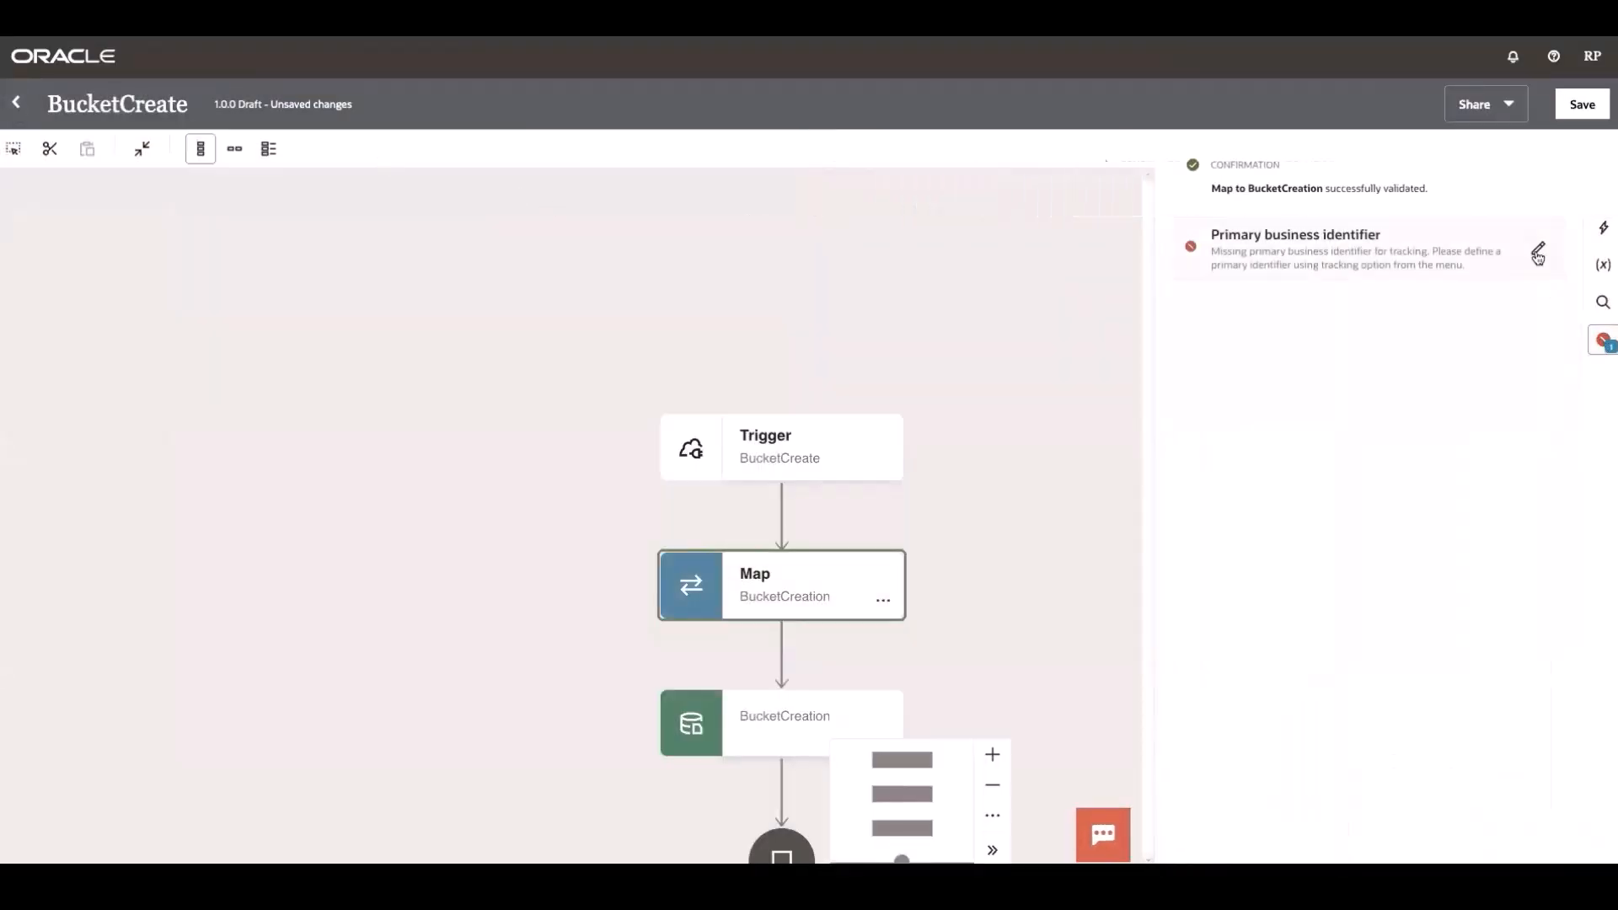
{"action": "left_click", "coordinate": [1537, 249]}
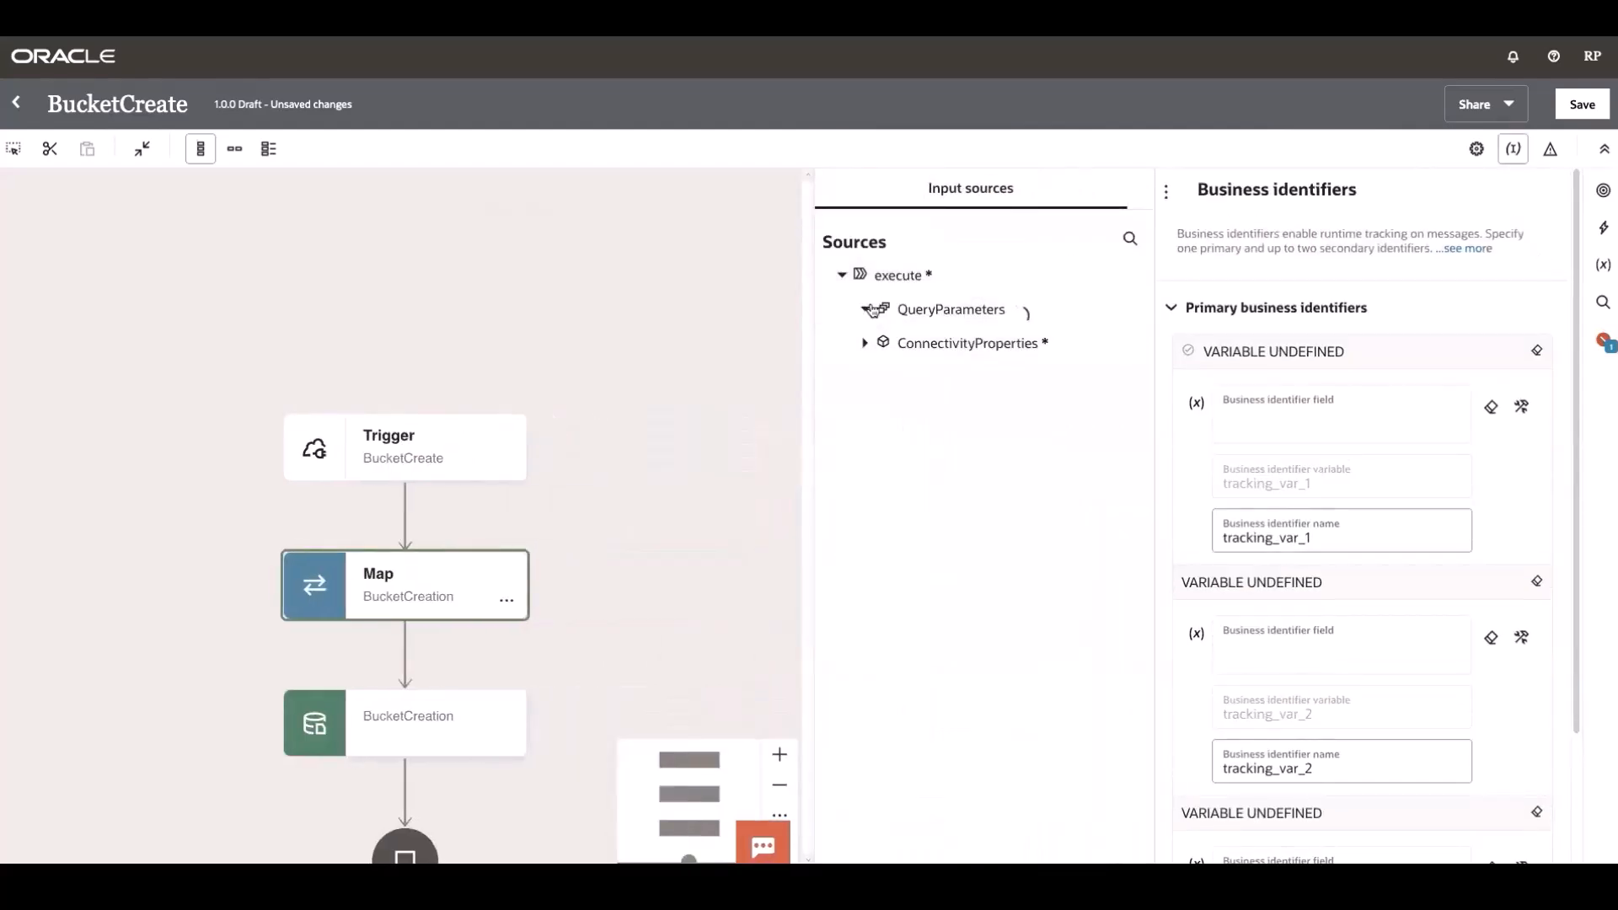
{"action": "left_click_drag", "start_coordinate": [927, 344], "coordinate": [1348, 452]}
{"action": "left_click_drag", "start_coordinate": [1018, 343], "coordinate": [1364, 428]}
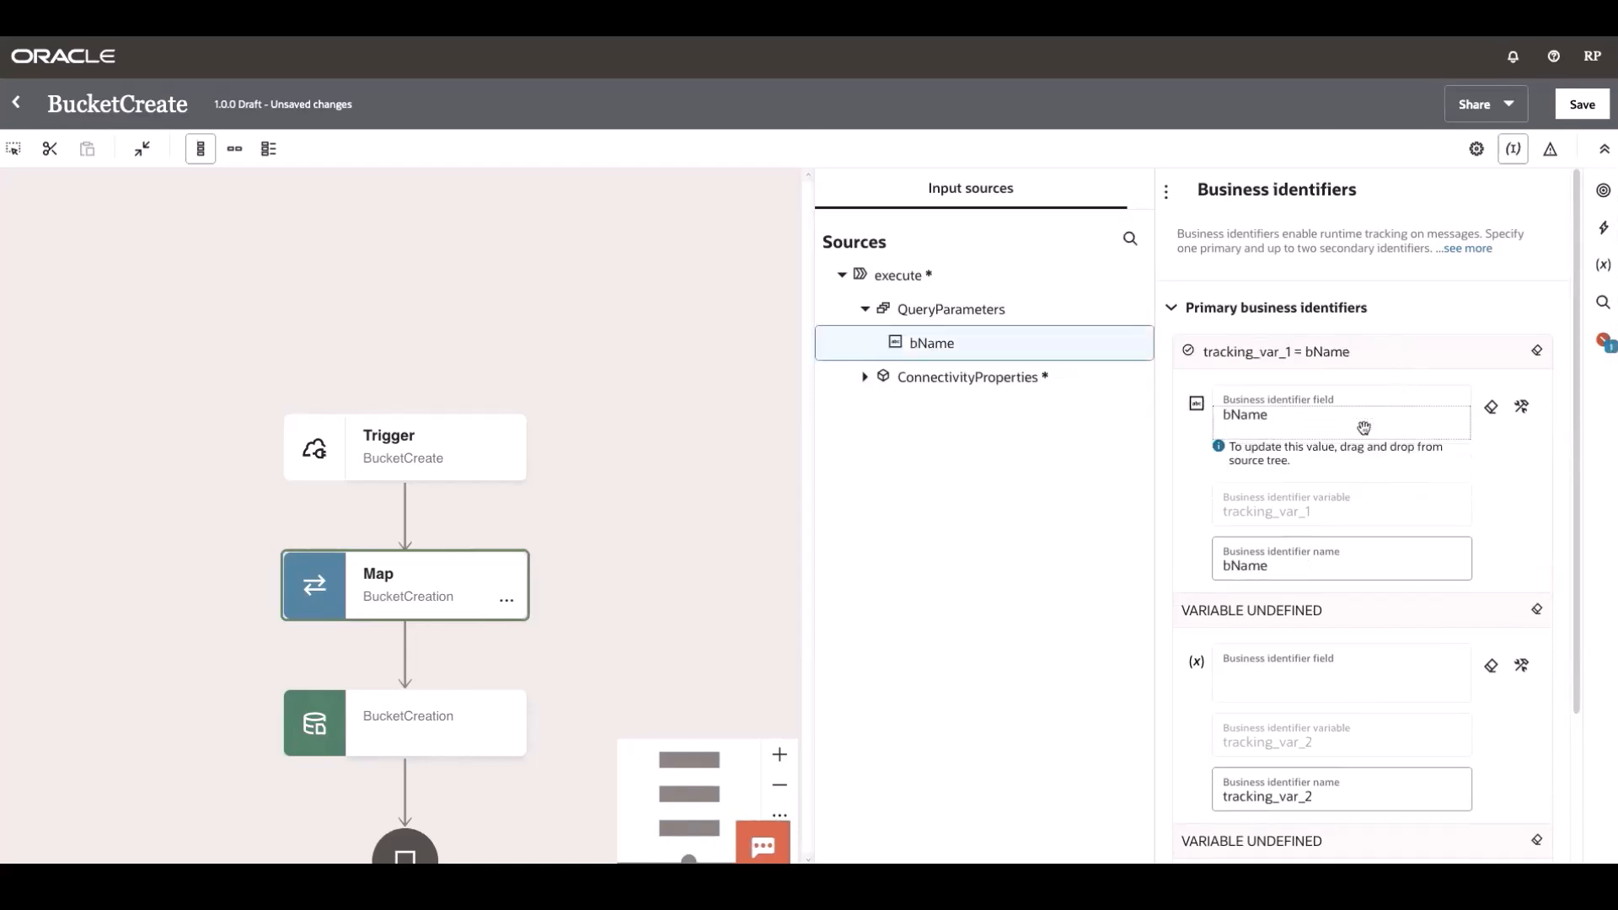
{"action": "left_click", "coordinate": [1566, 121]}
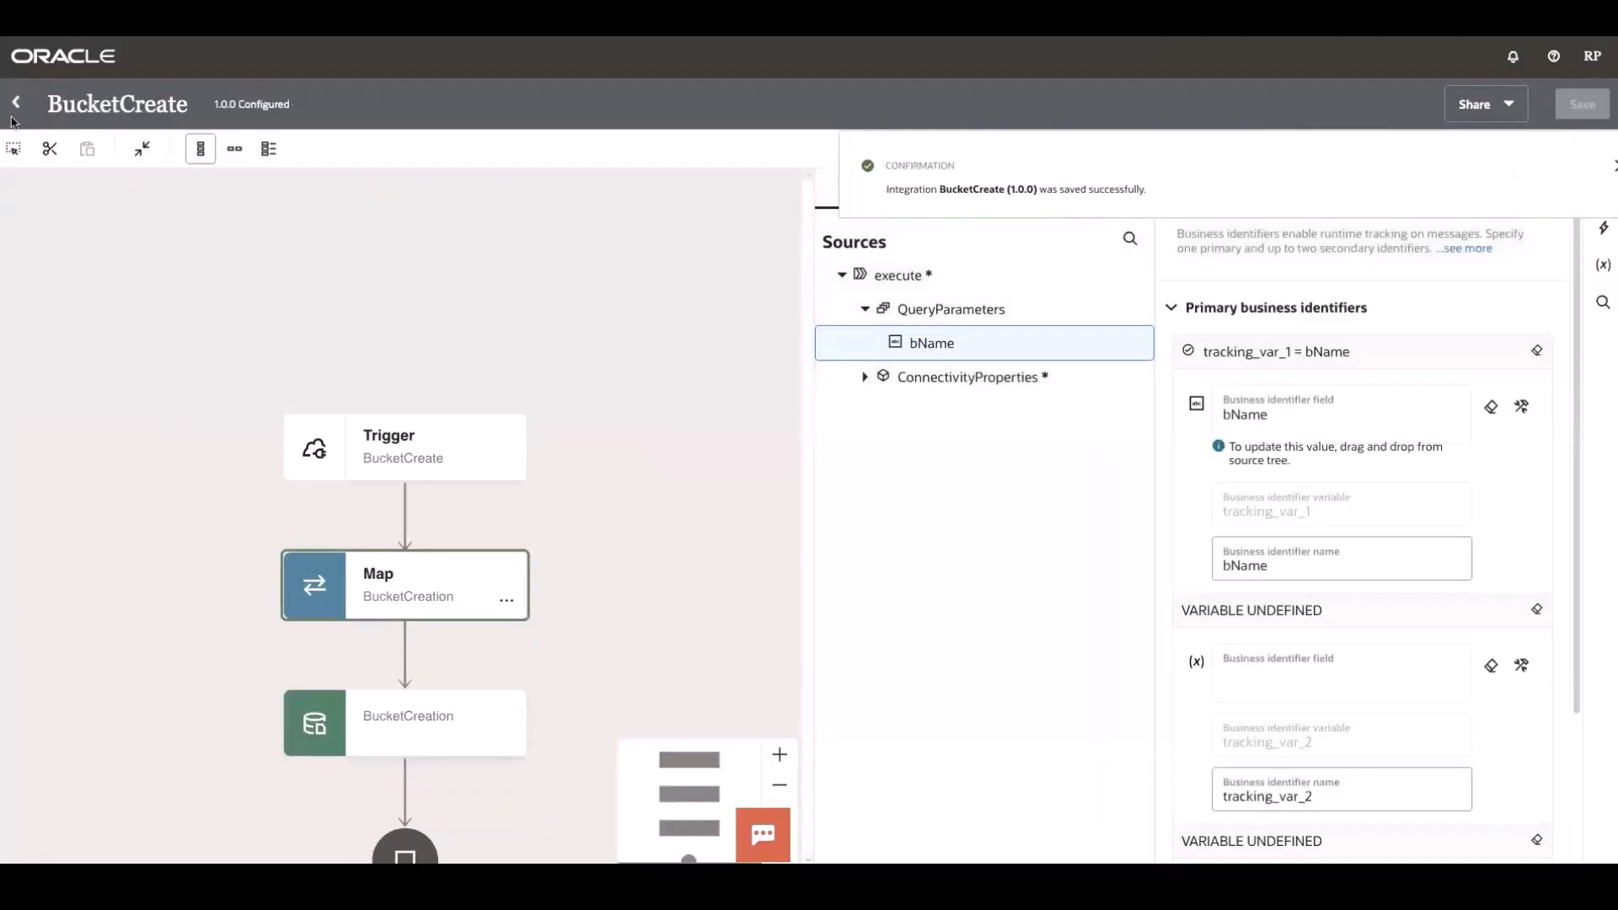
Step: Return to the integrations list, activate BucketCreate with Debug tracing, and refresh the list until the activation completes
{"action": "left_click", "coordinate": [17, 104]}
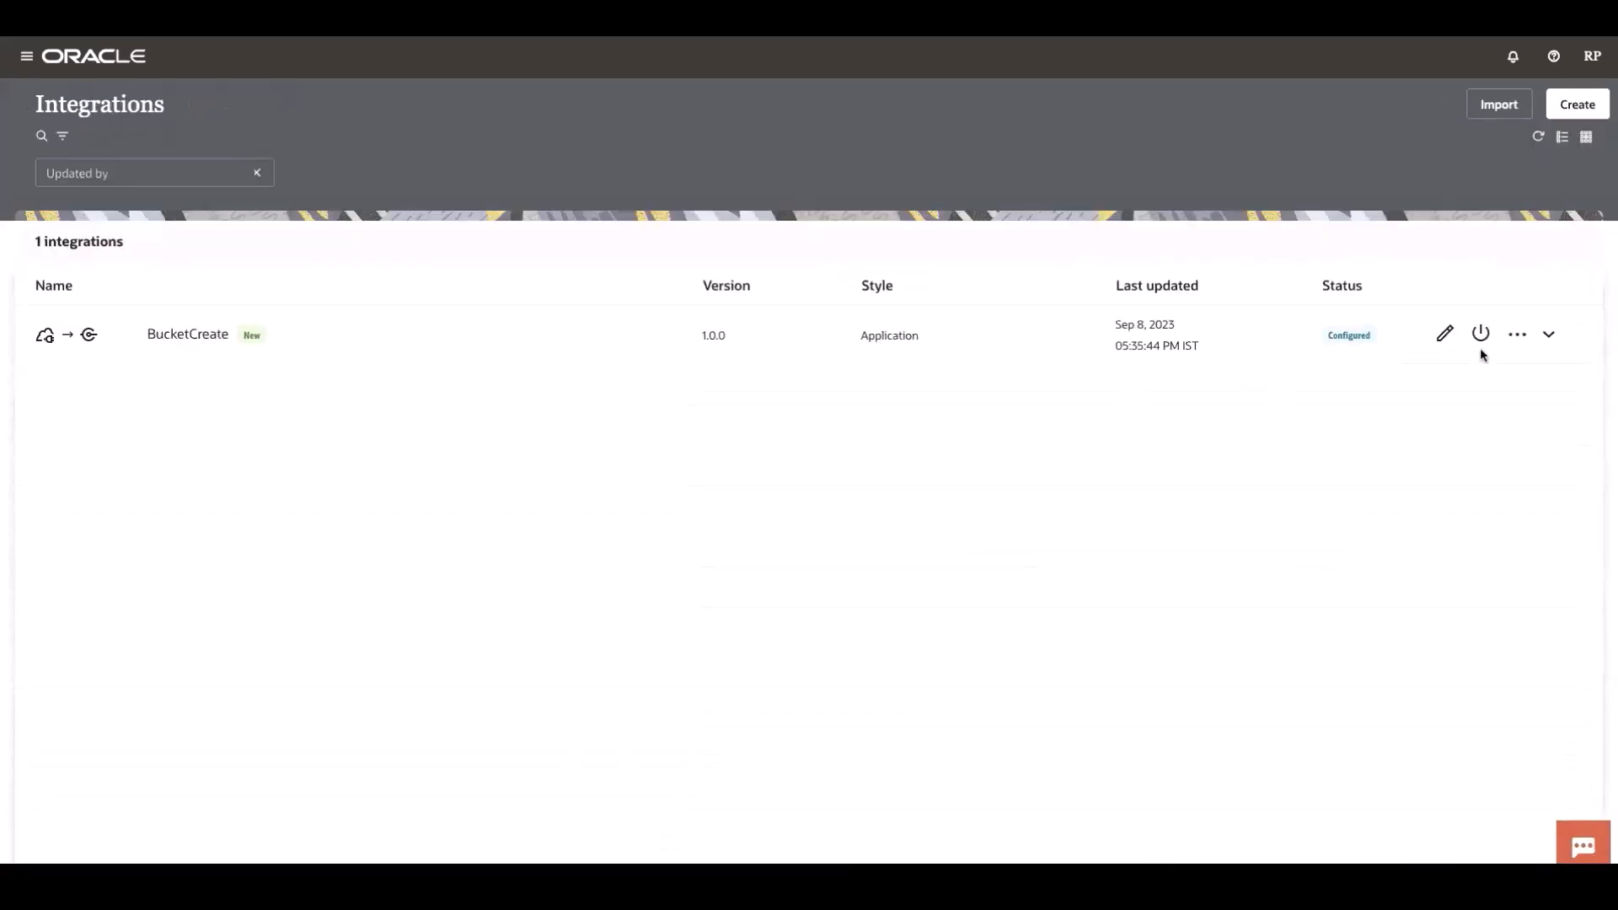
{"action": "left_click", "coordinate": [1483, 337]}
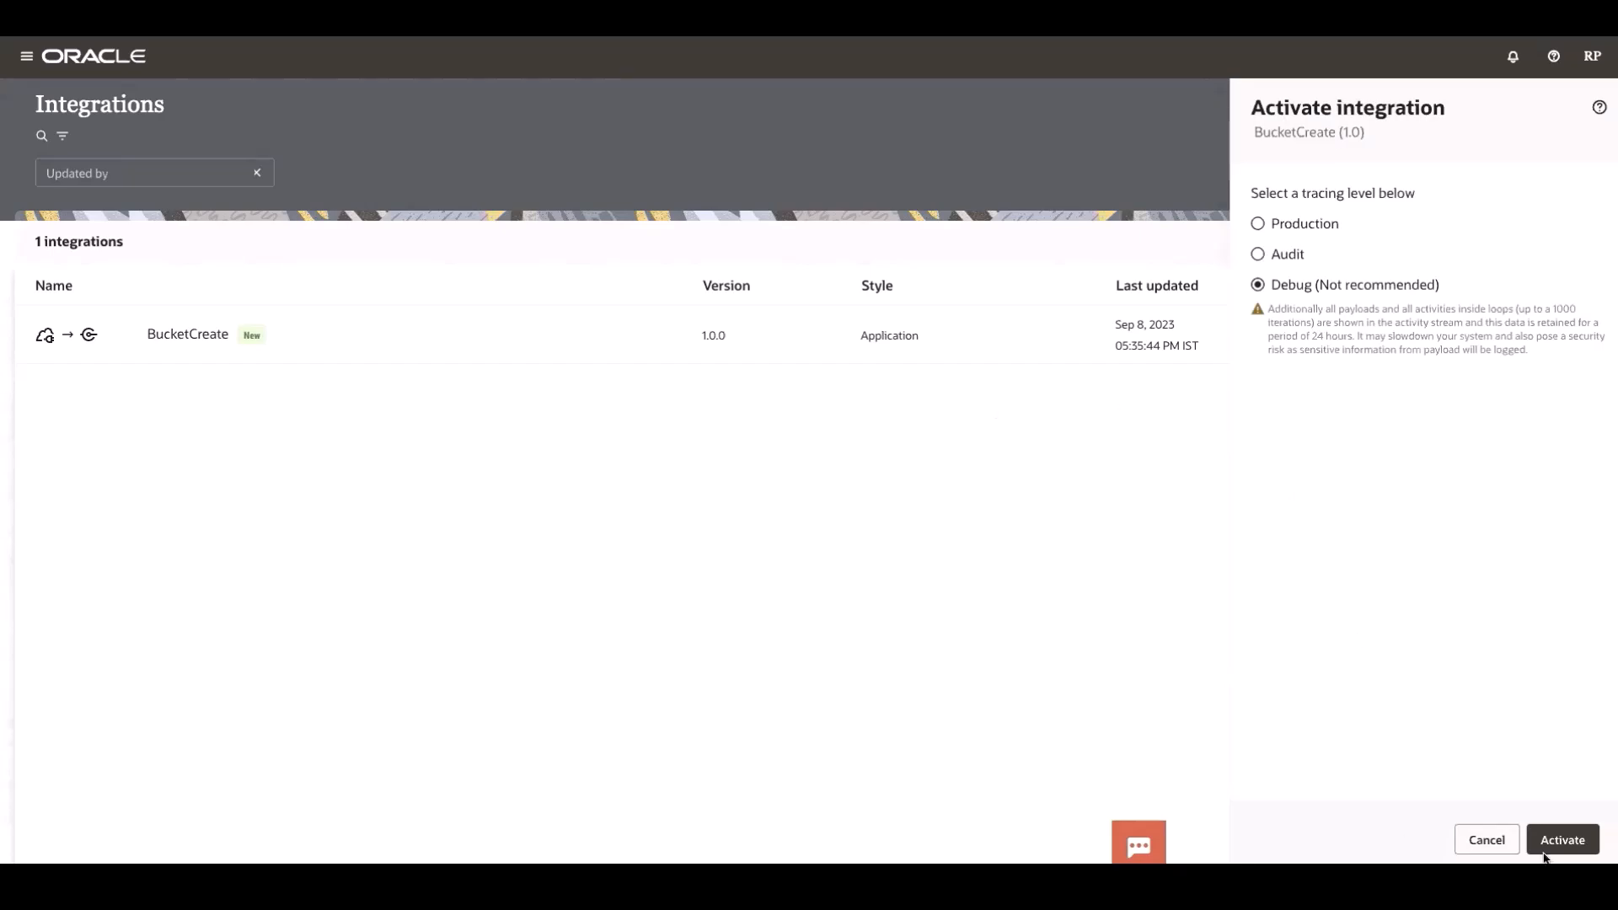
{"action": "left_click", "coordinate": [1551, 843]}
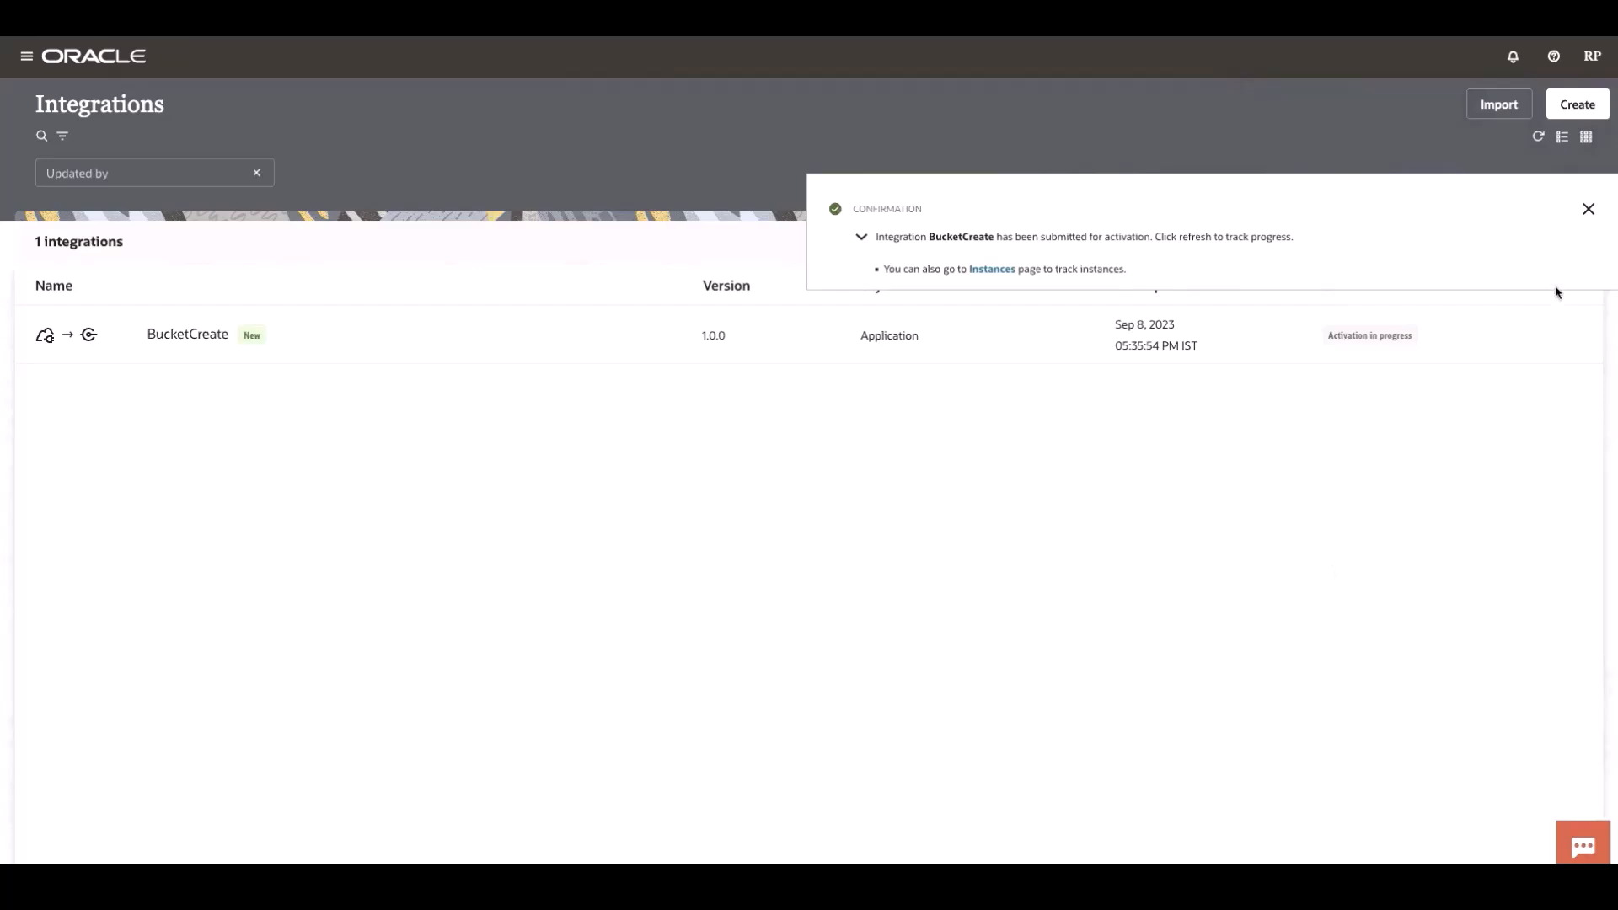
{"action": "left_click", "coordinate": [1542, 139]}
{"action": "left_click", "coordinate": [1590, 209]}
{"action": "left_click", "coordinate": [1538, 137]}
{"action": "left_click", "coordinate": [1538, 138]}
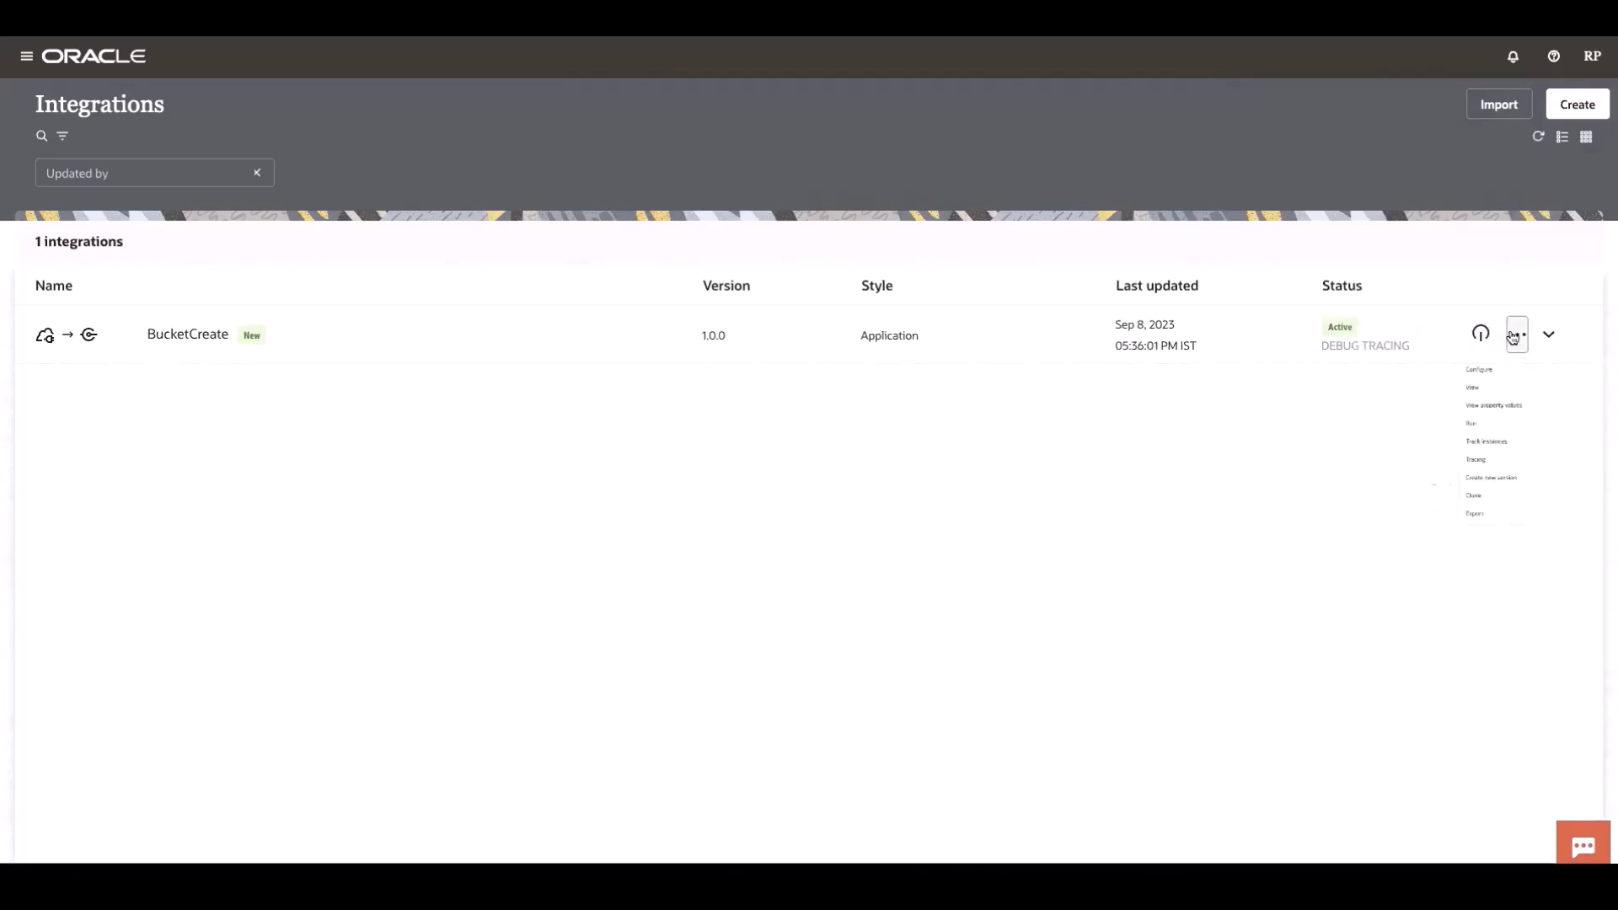
Step: Open the run page for BucketCreate and switch to the Oracle Cloud console to reload the OCW23 compartment's bucket list
{"action": "left_click", "coordinate": [1515, 335]}
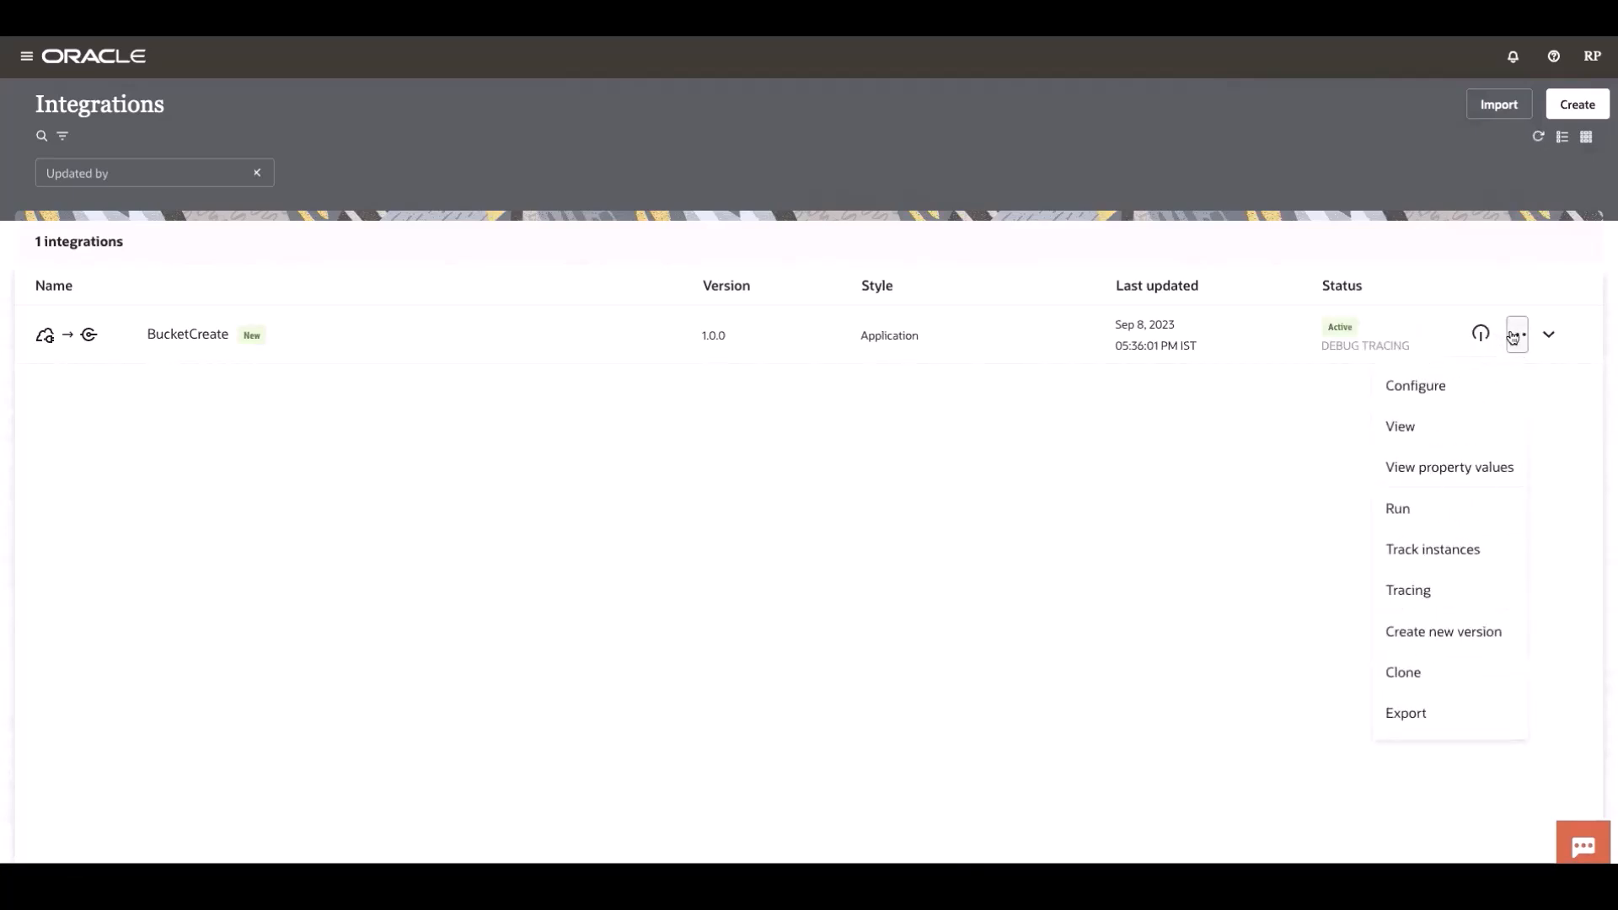
{"action": "left_click", "coordinate": [1426, 506]}
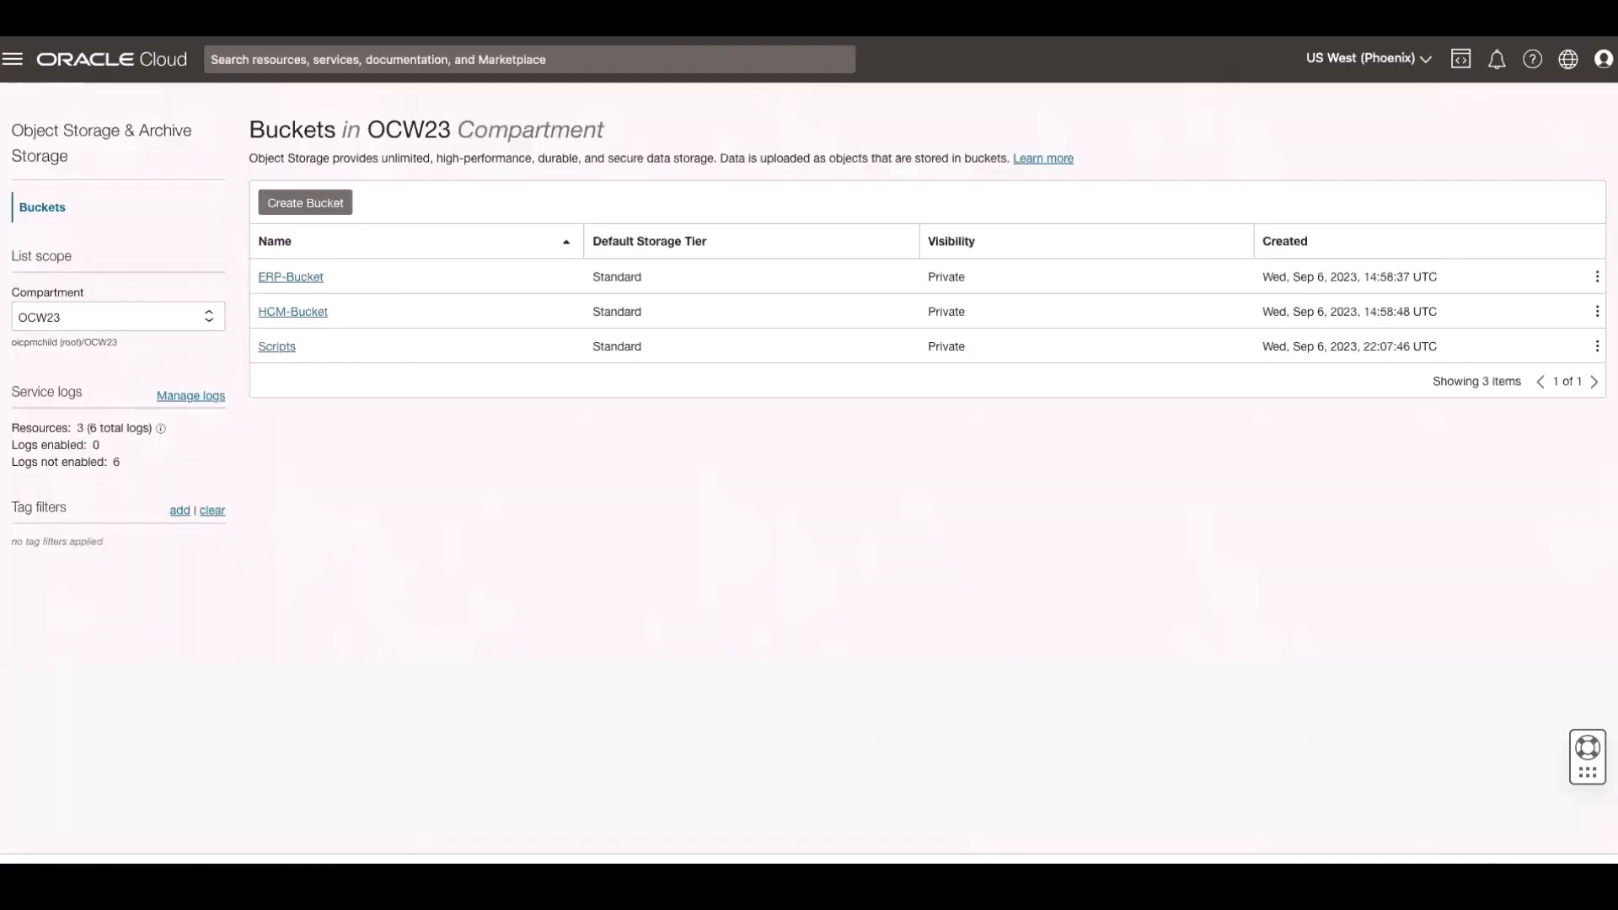
{"action": "right_click", "coordinate": [479, 427]}
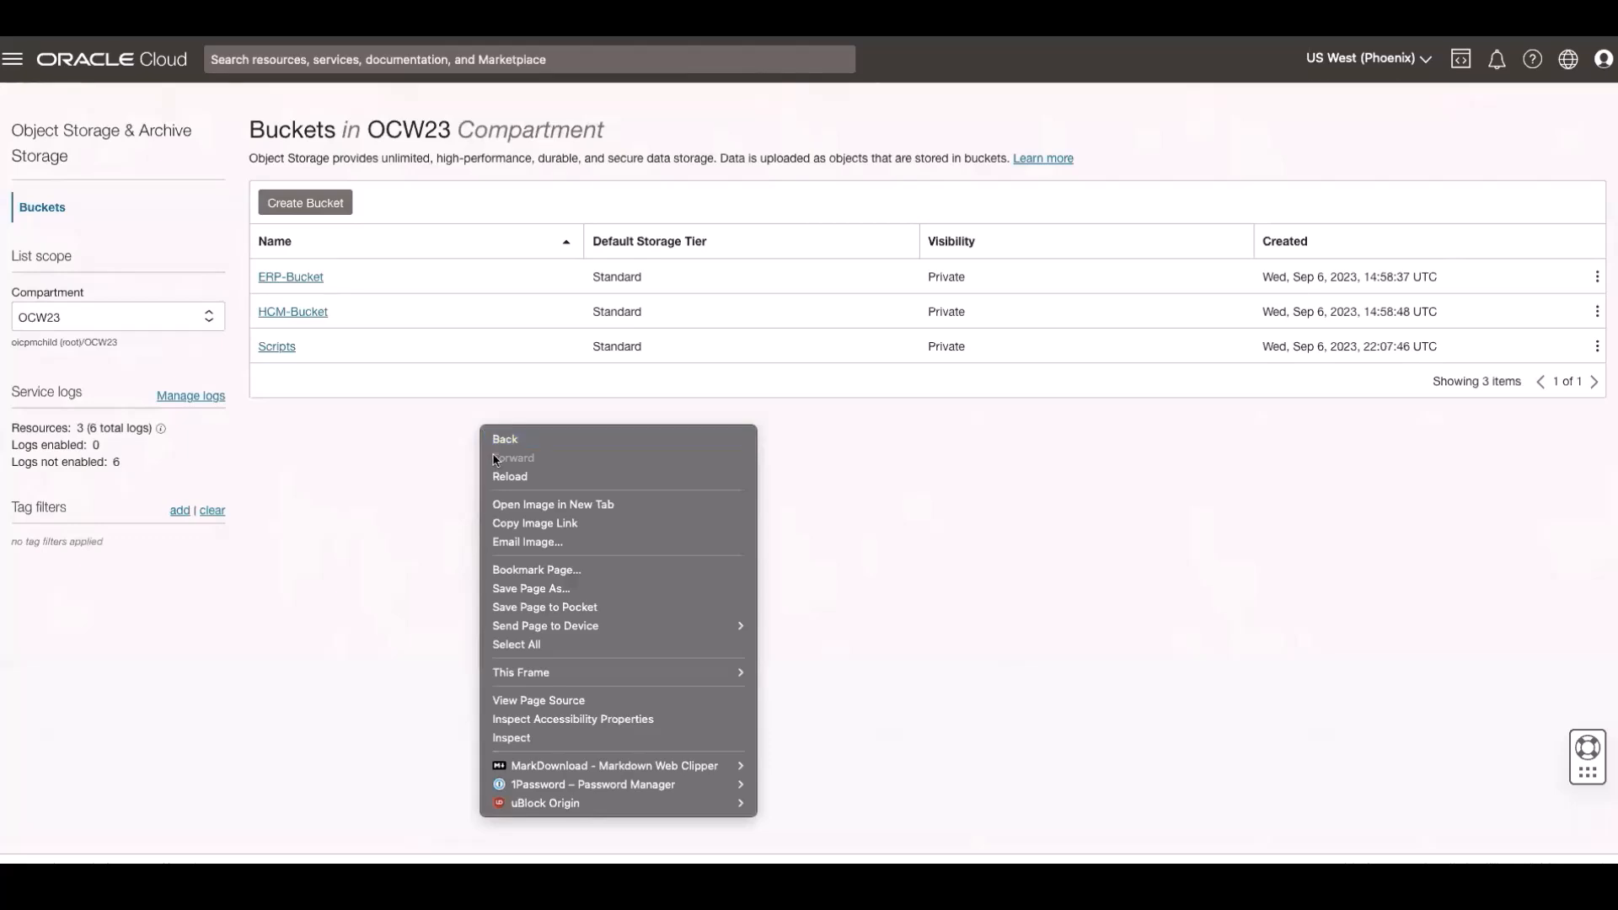
{"action": "left_click", "coordinate": [496, 477]}
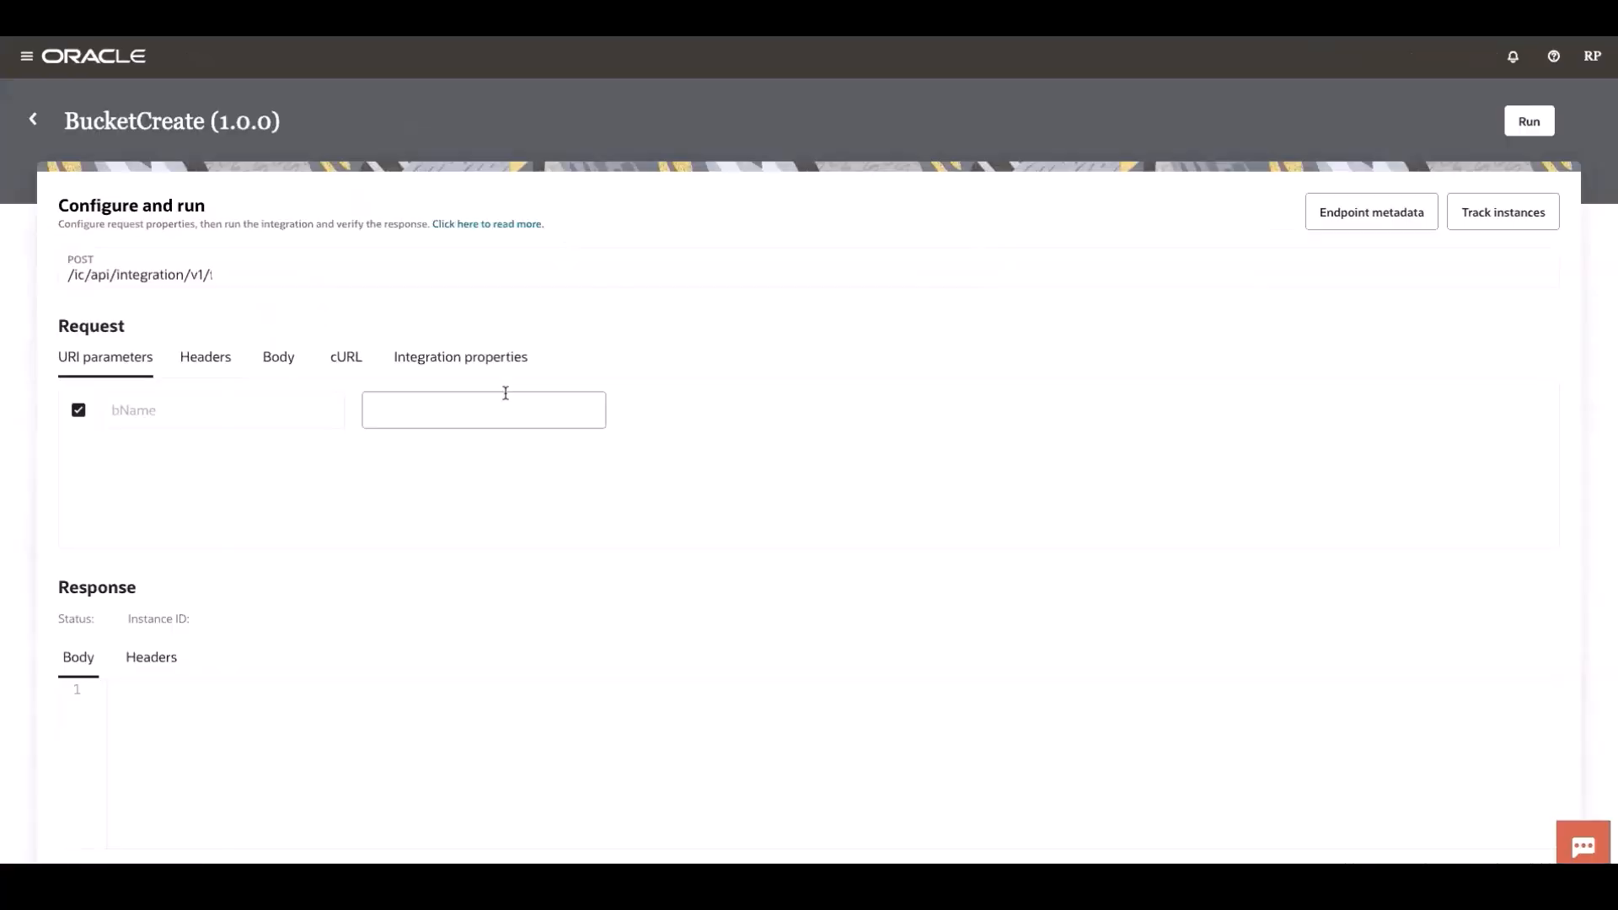
Step: Run BucketCreate with bName set to OCWDemoBucket and inspect the message processed by Invoke BucketCreation in the activity stream
{"action": "left_click", "coordinate": [404, 404]}
{"action": "type", "text": "OCWDemoBucket"}
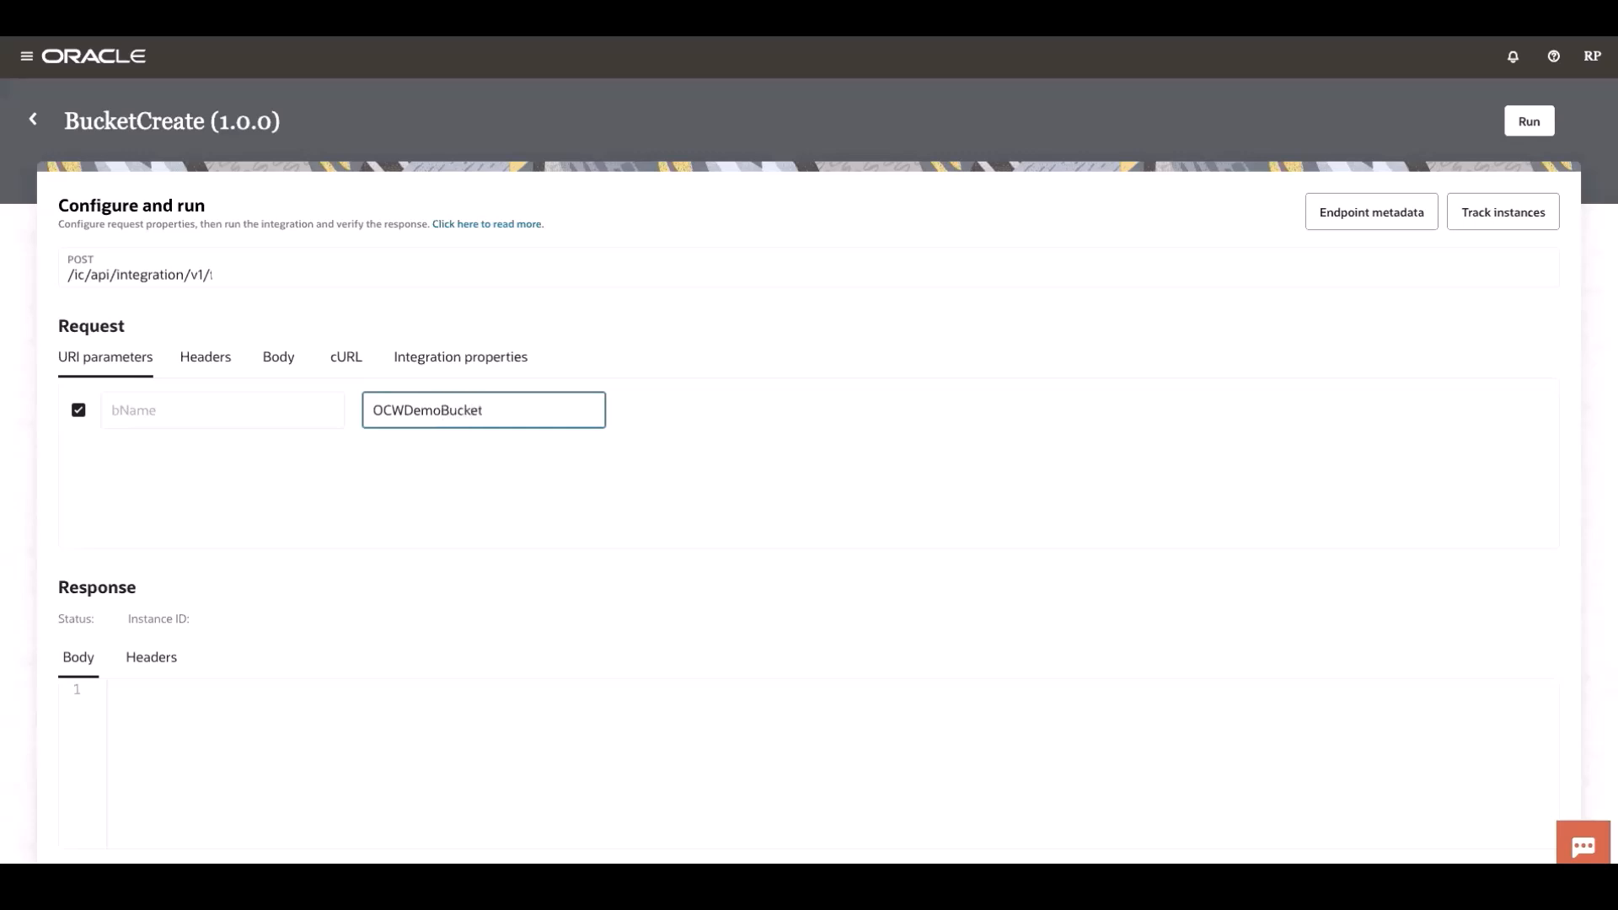
{"action": "left_click", "coordinate": [1542, 123]}
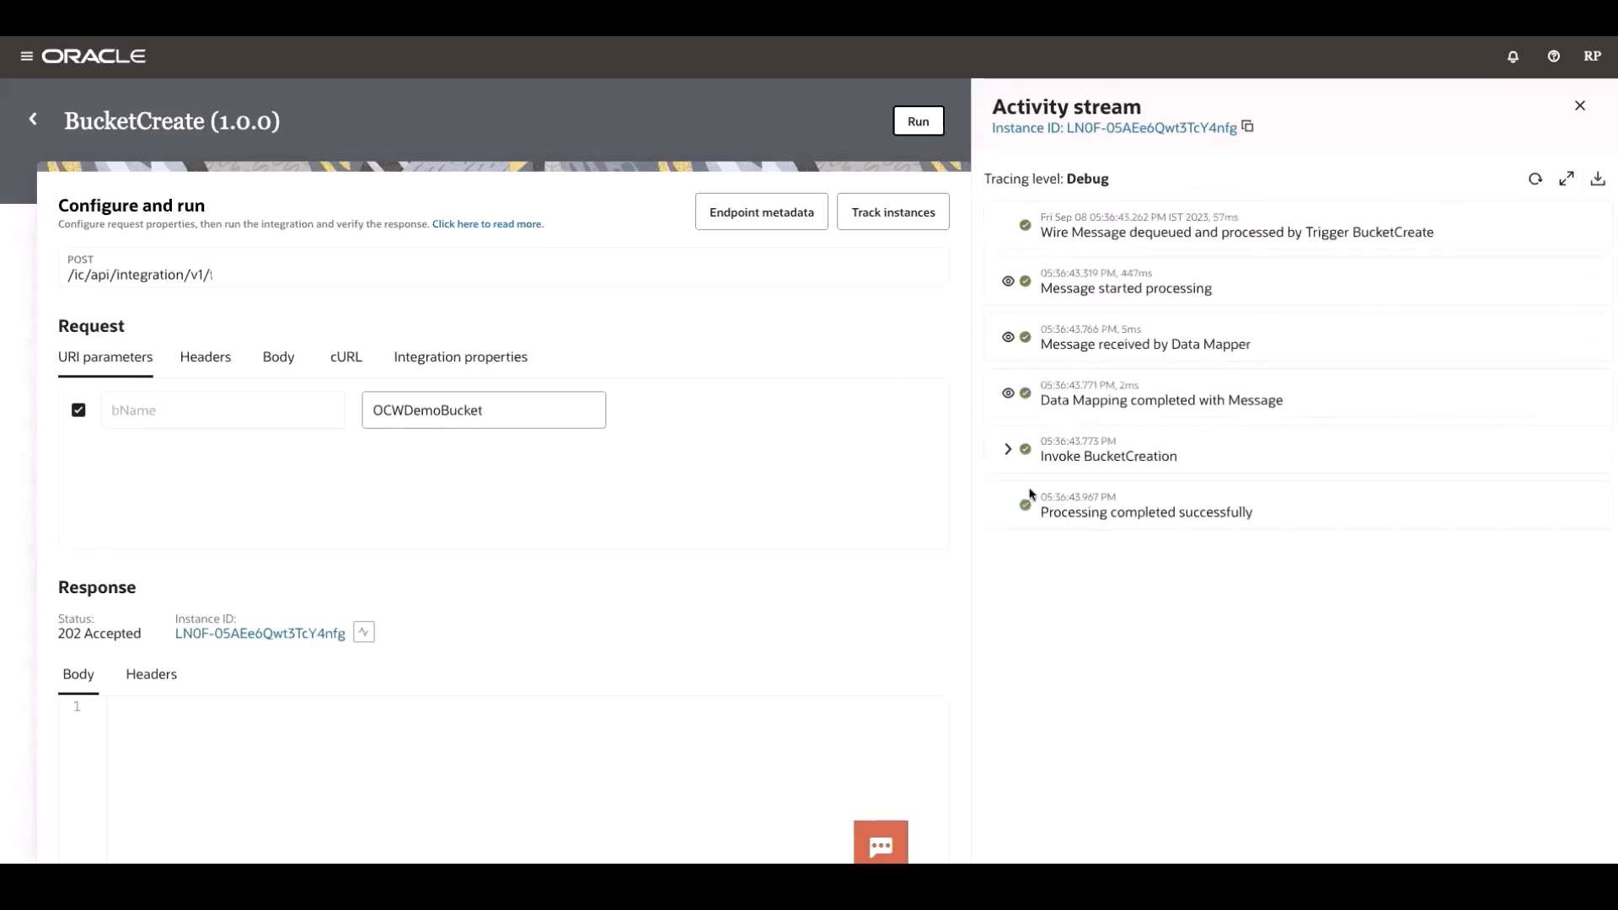
{"action": "left_click", "coordinate": [1009, 450]}
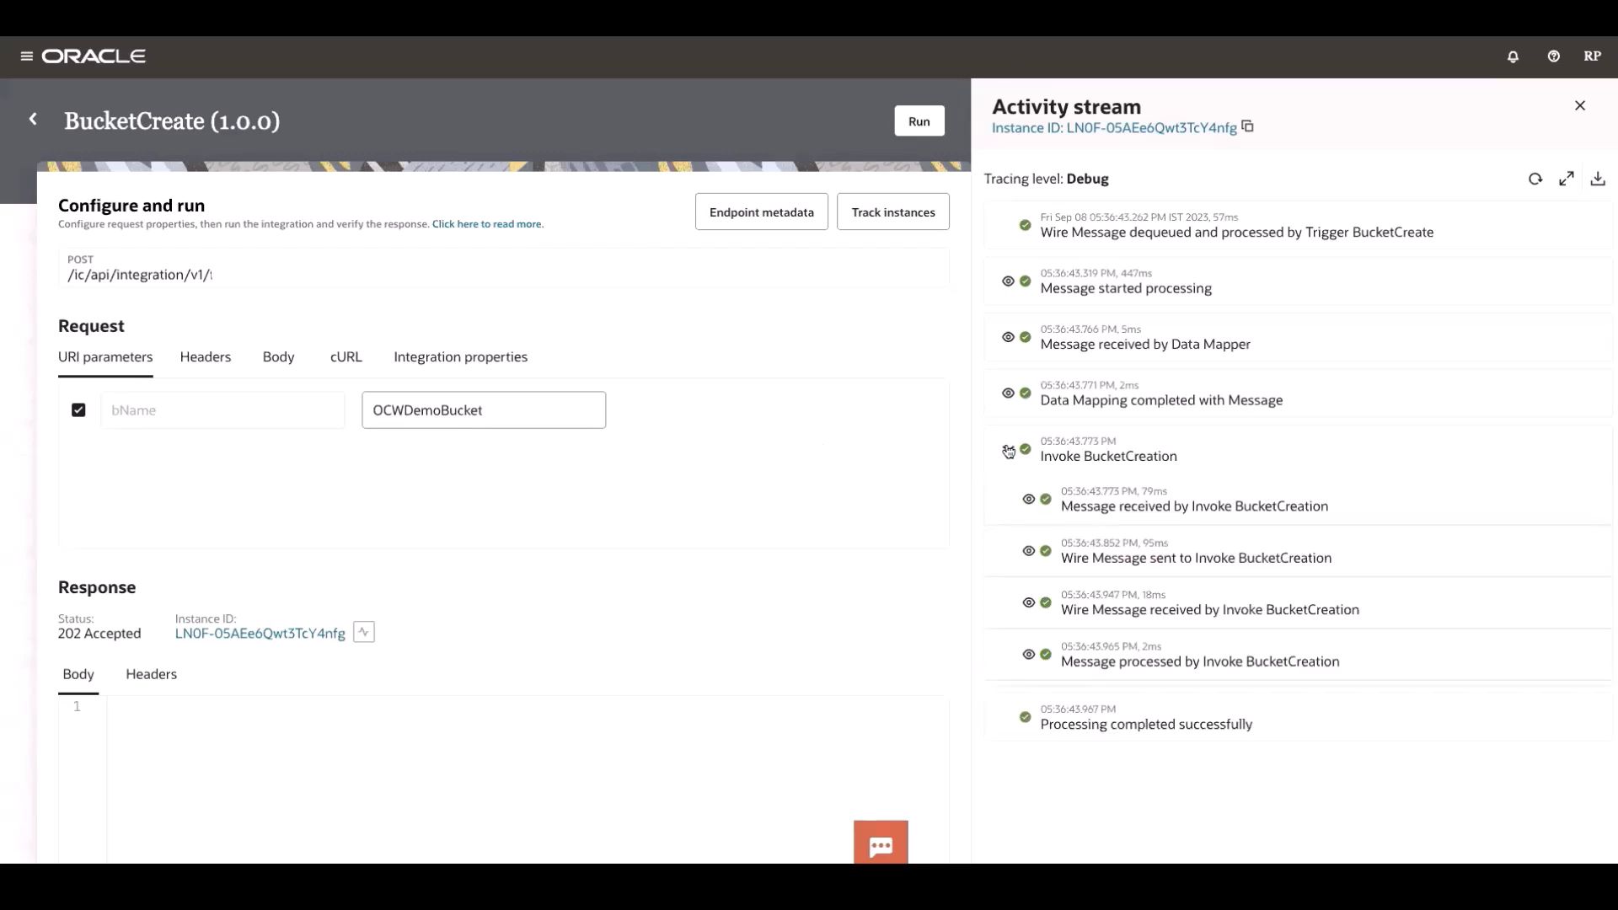
{"action": "left_click", "coordinate": [1030, 656]}
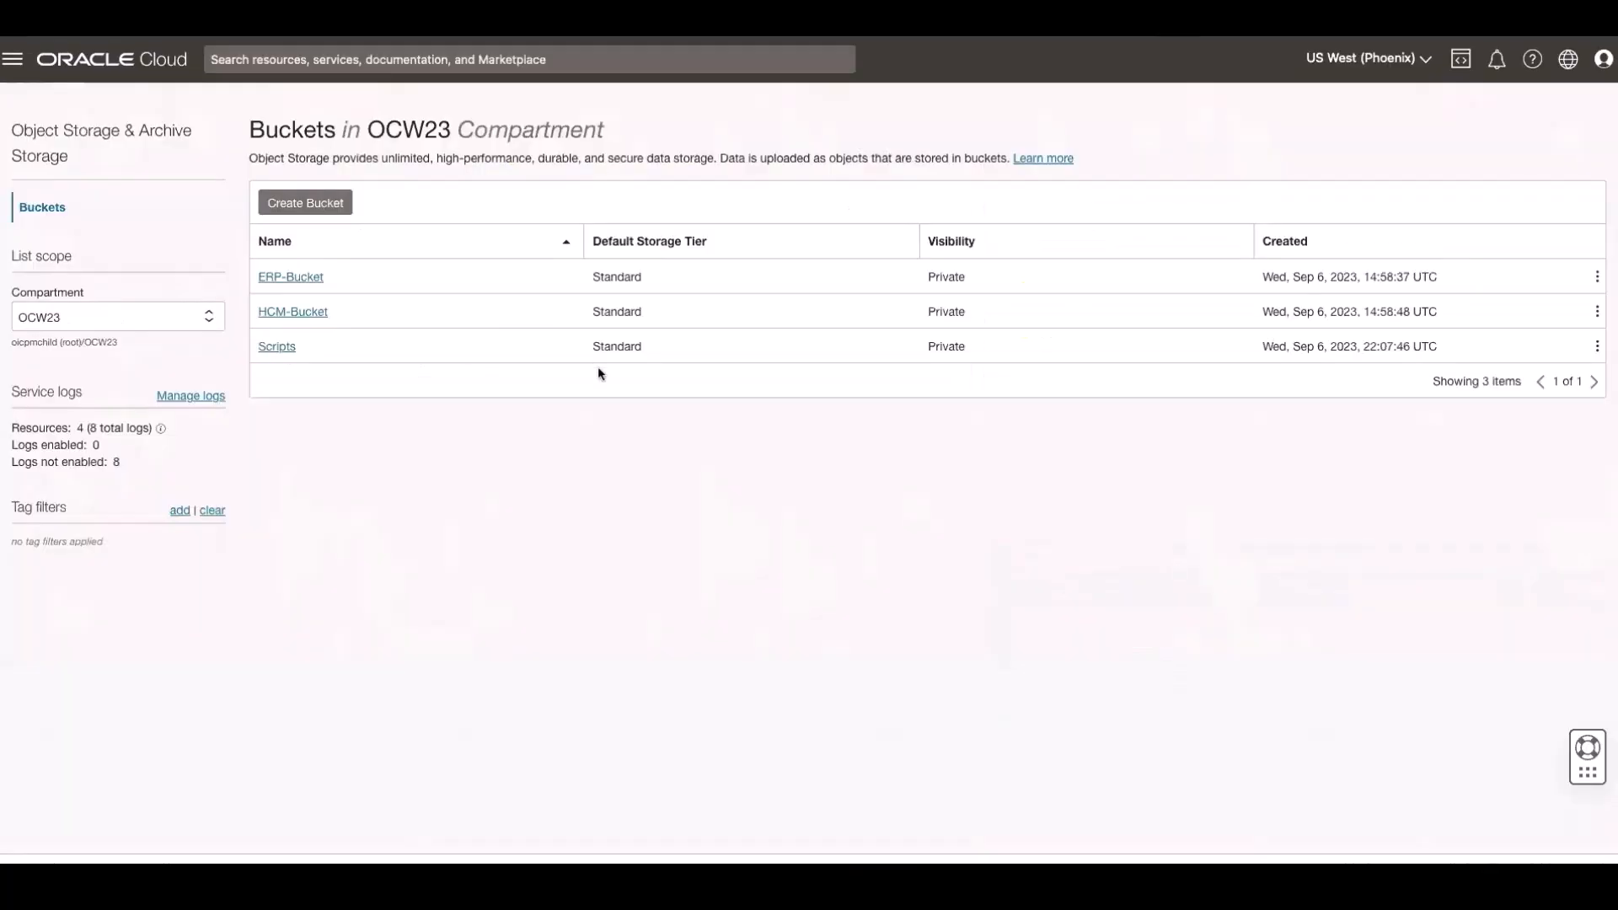
Step: Switch to the Oracle Cloud console, reload the OCW23 bucket list, and open the details of OCWDemoBucket
{"action": "right_click", "coordinate": [408, 509]}
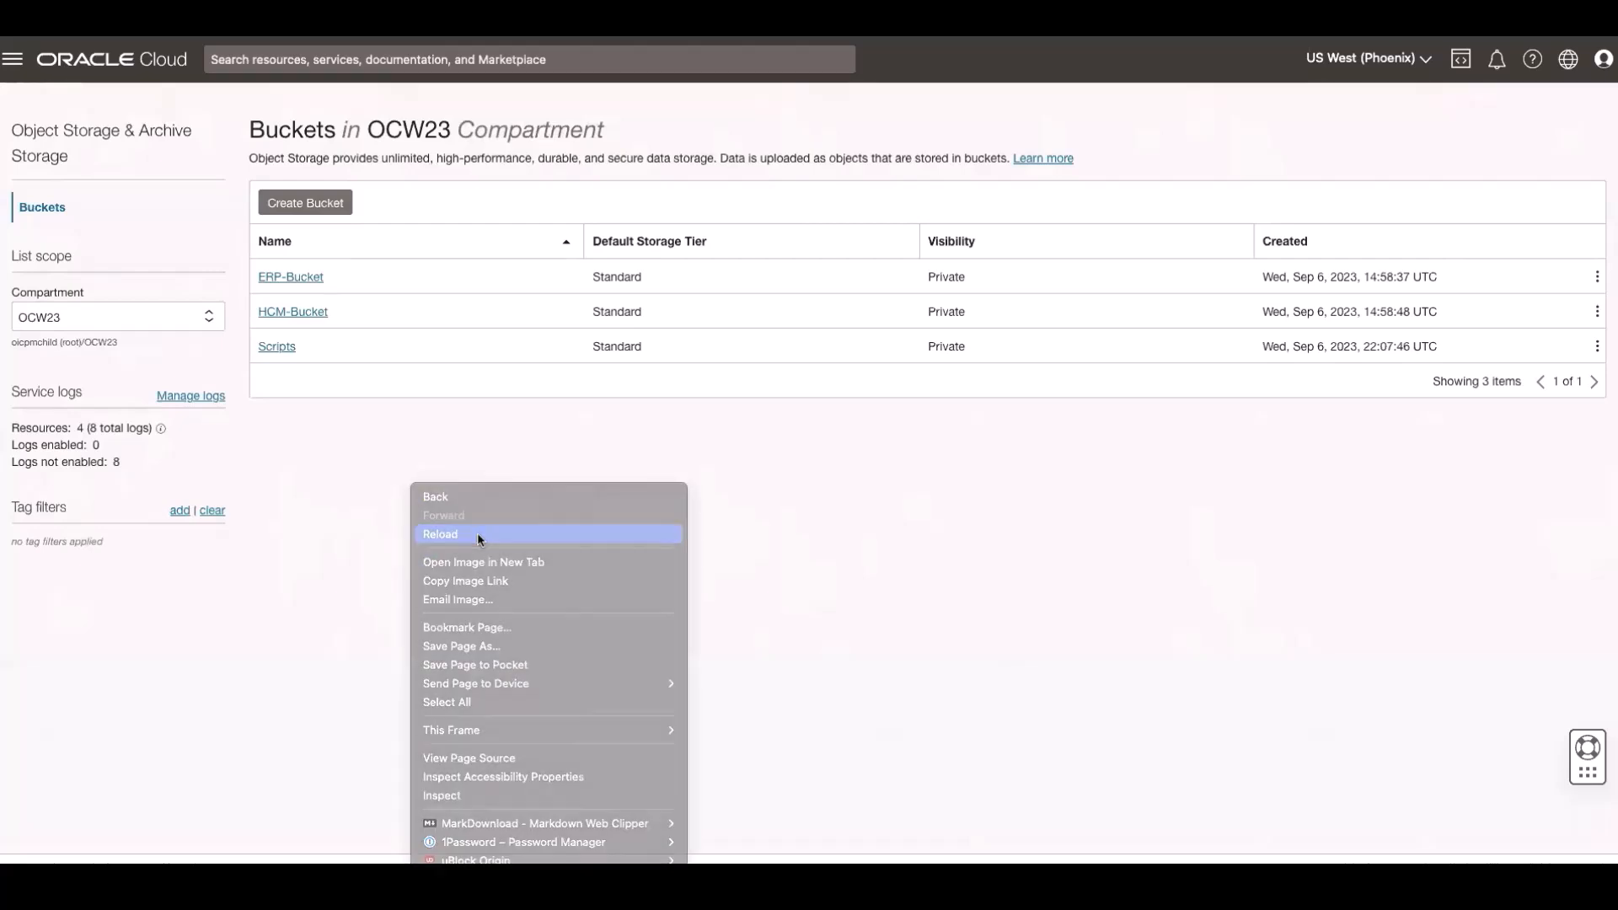
{"action": "left_click", "coordinate": [477, 533]}
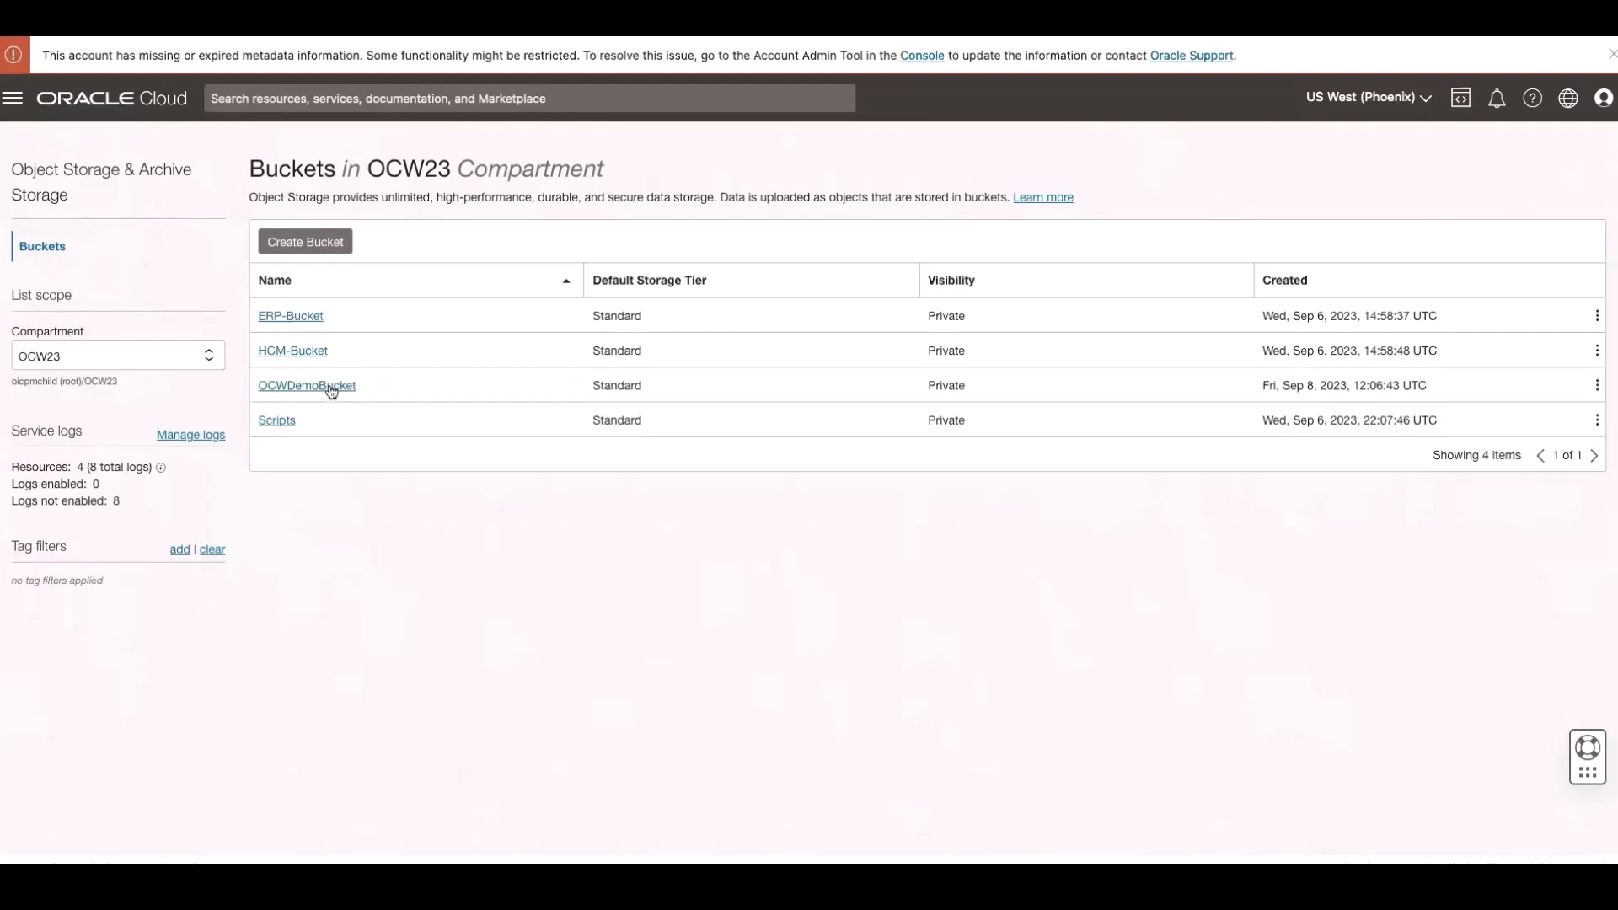
{"action": "left_click", "coordinate": [331, 387]}
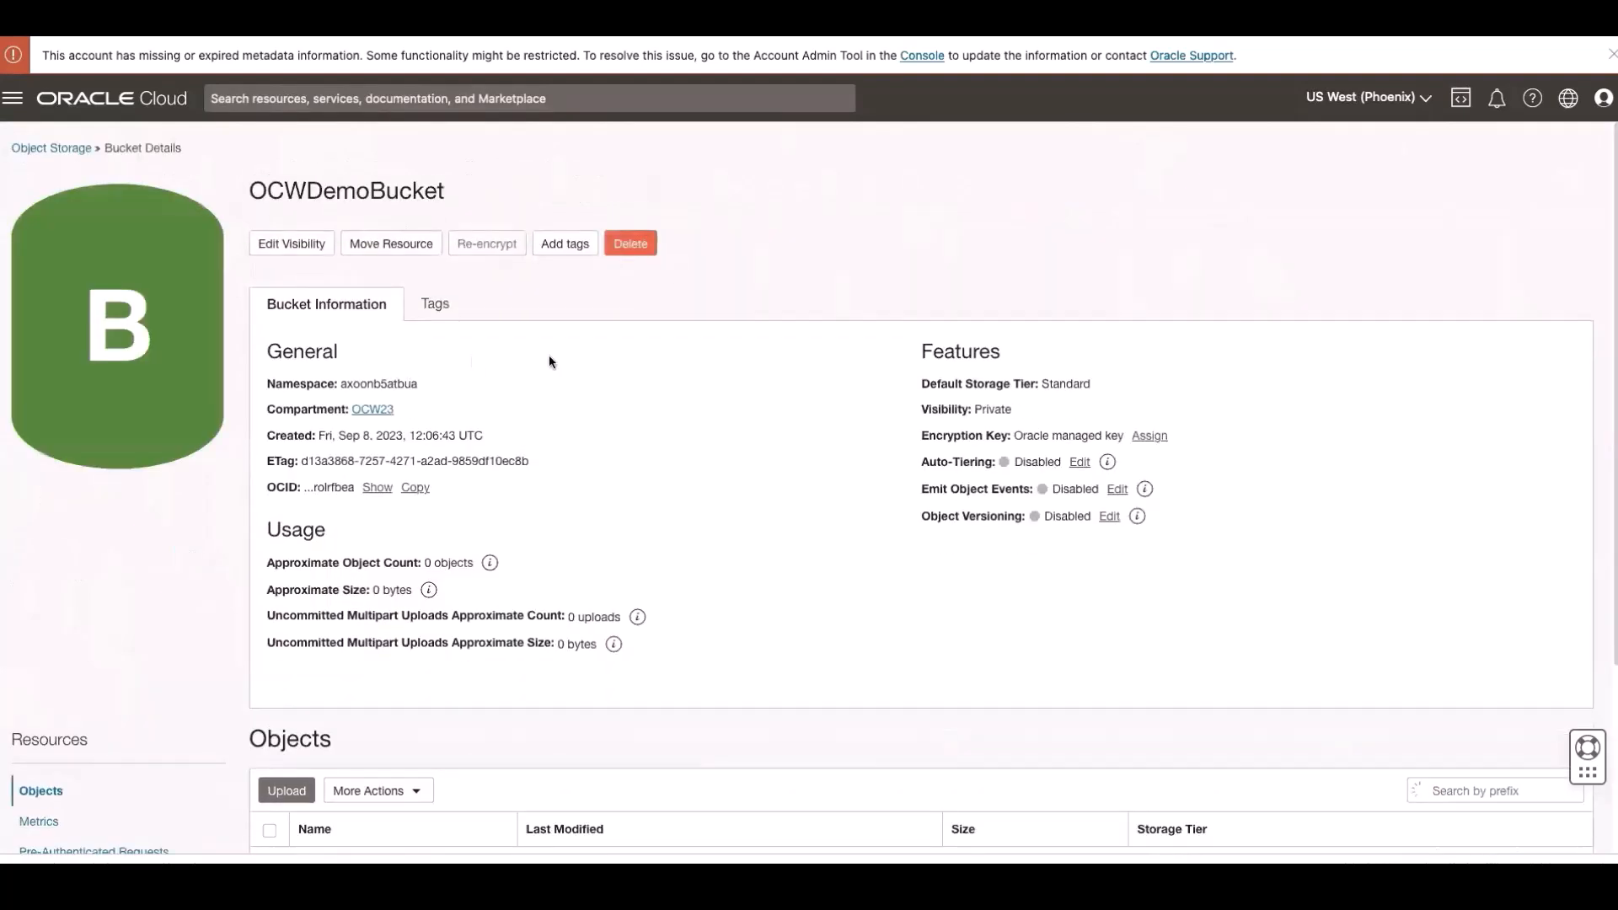